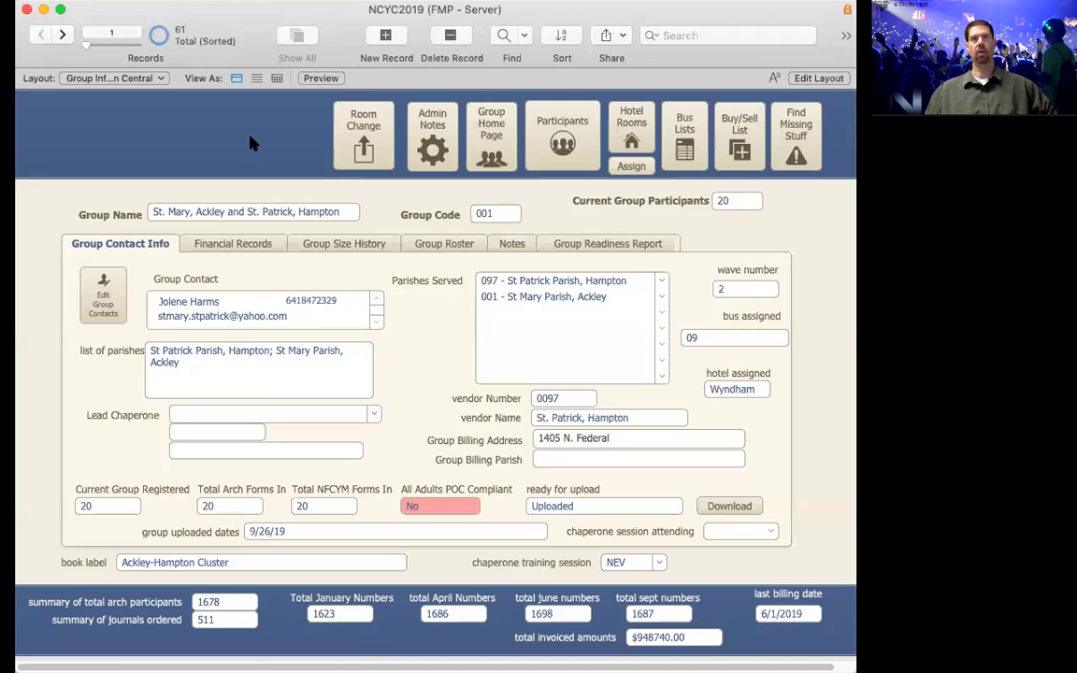
Start a new room addition form and list the participants whose last name begins with "fey"
left_click(365, 138)
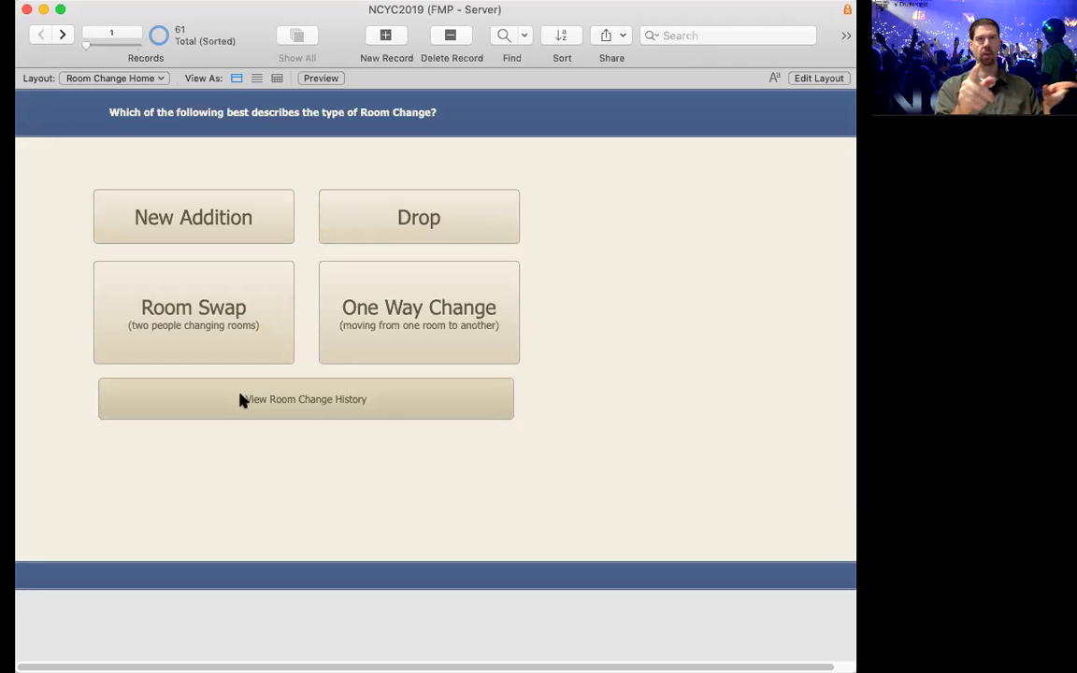
left_click(204, 220)
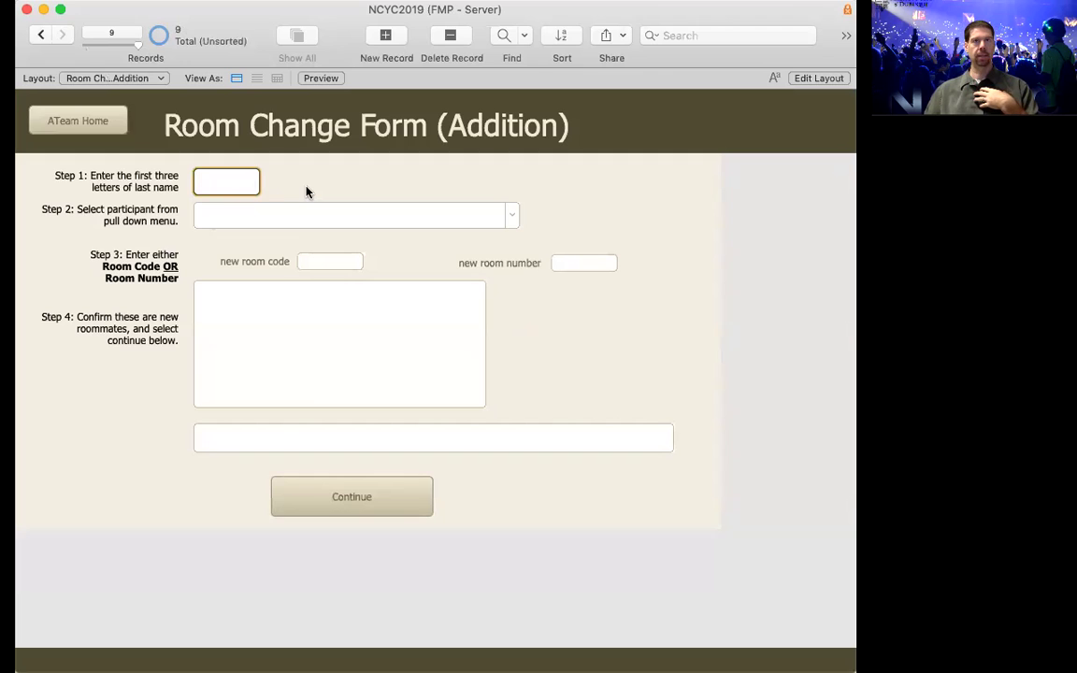
type("fedfey")
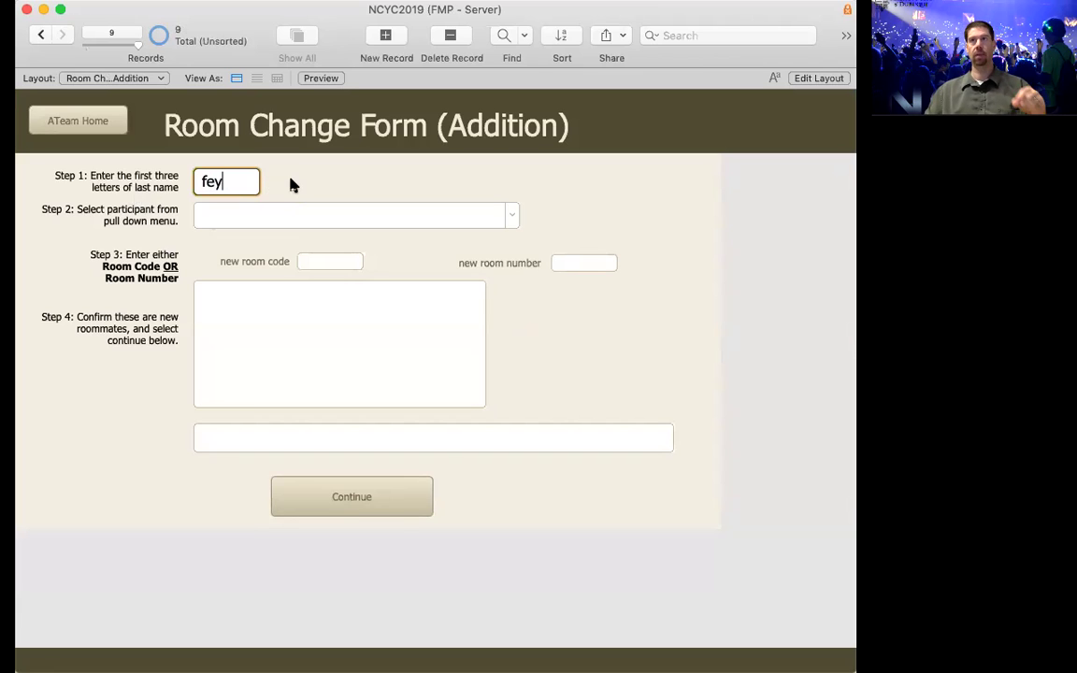
key("Tab")
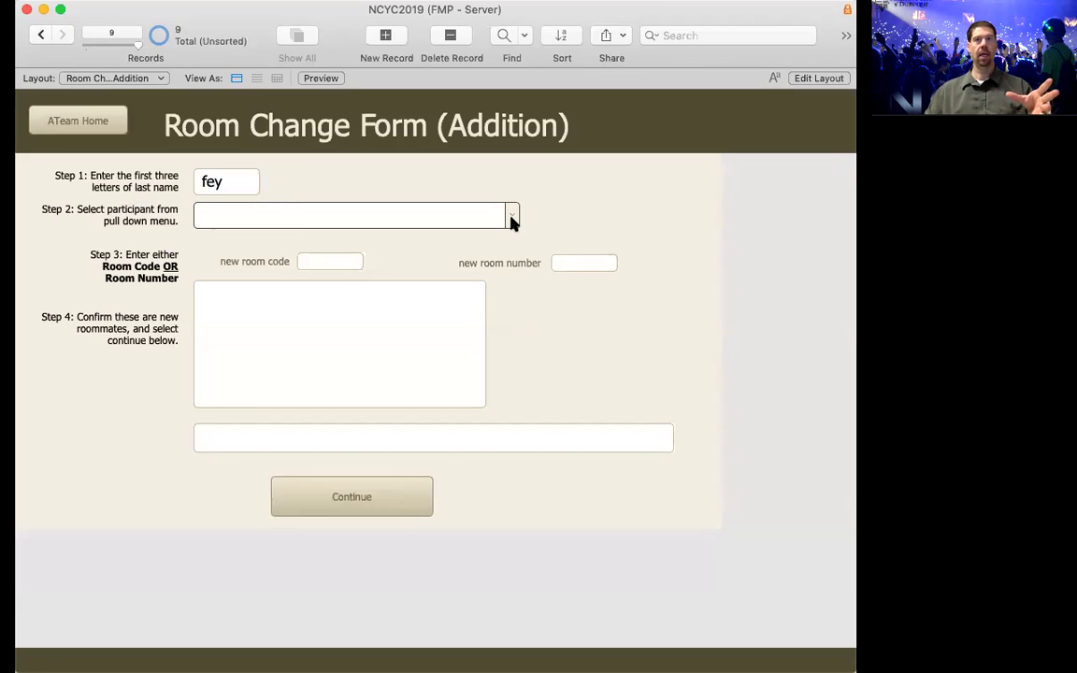
left_click(511, 216)
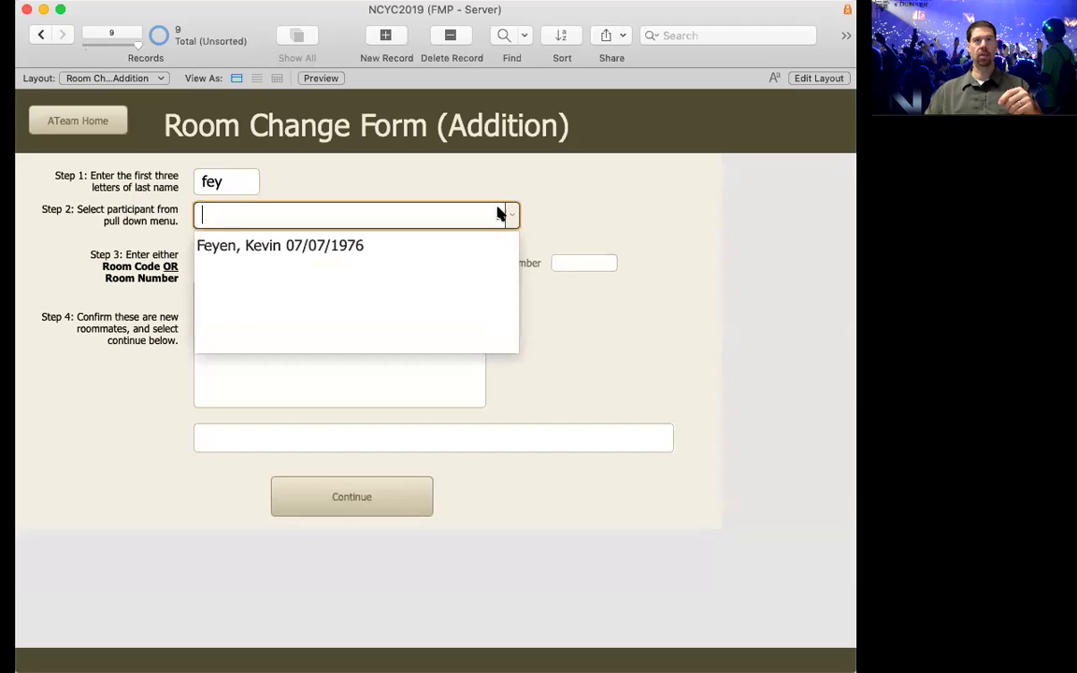
Change the last name filter to "sch" and browse the matching participants from end to start
left_click(226, 183)
key("super+a")
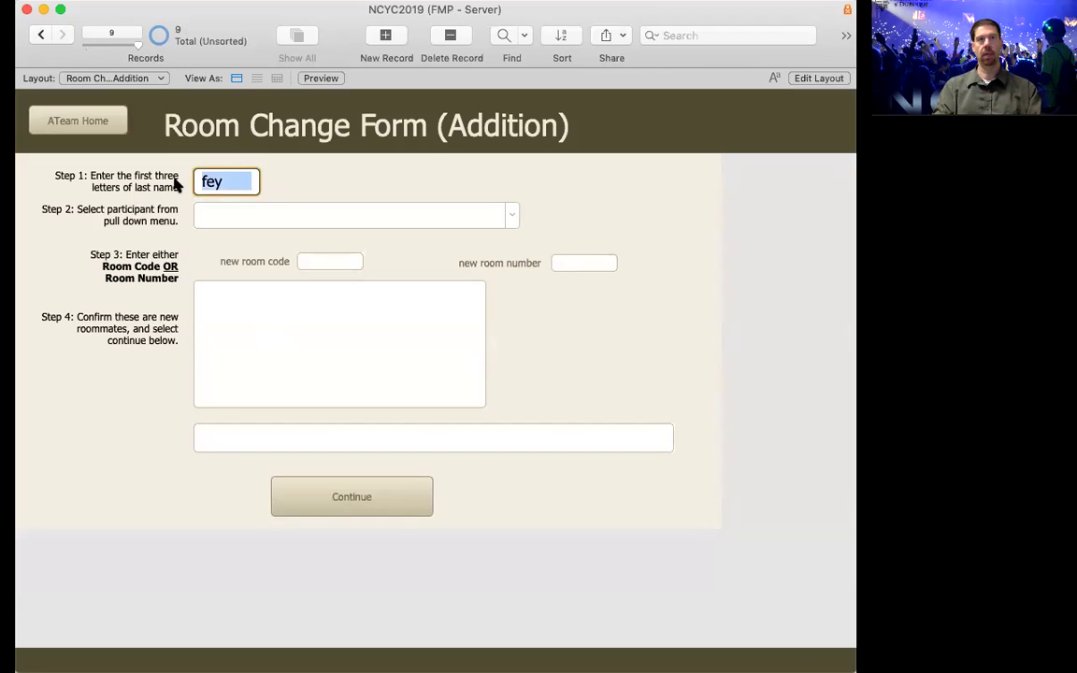
type("sch")
left_click(511, 217)
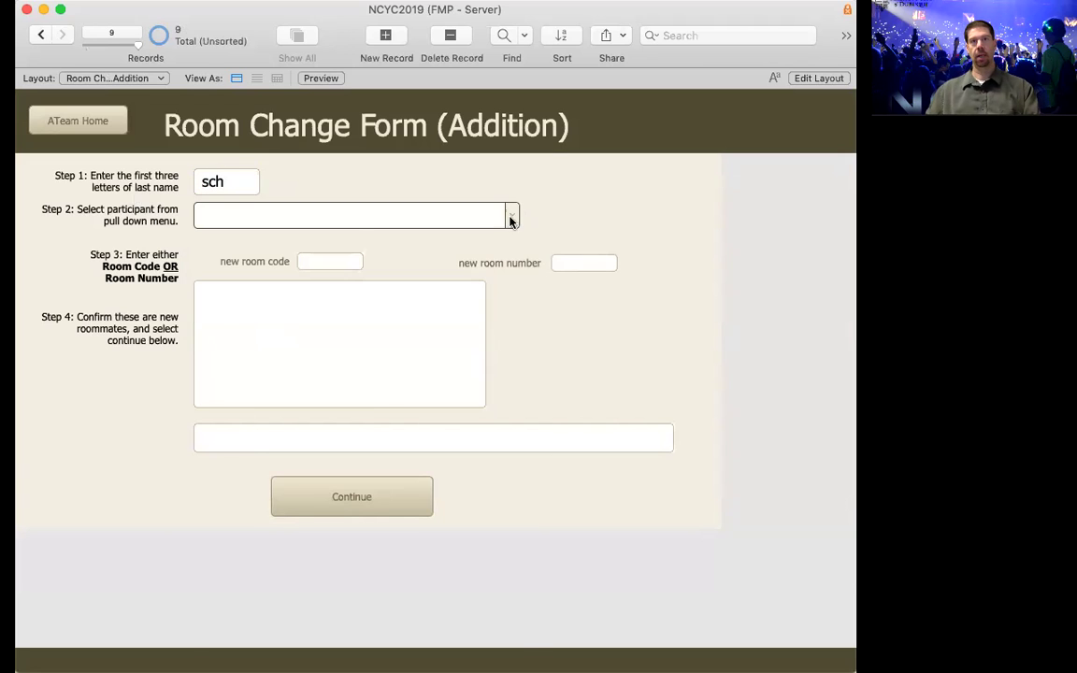
left_click_drag(522, 265, 530, 613)
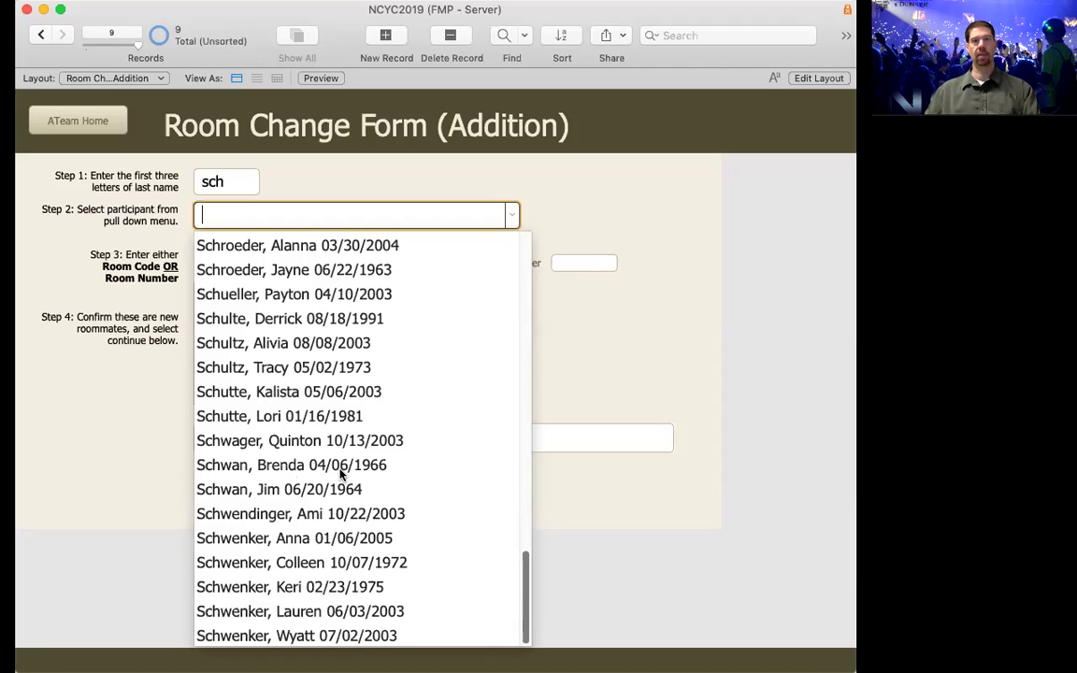
left_click_drag(523, 584, 525, 280)
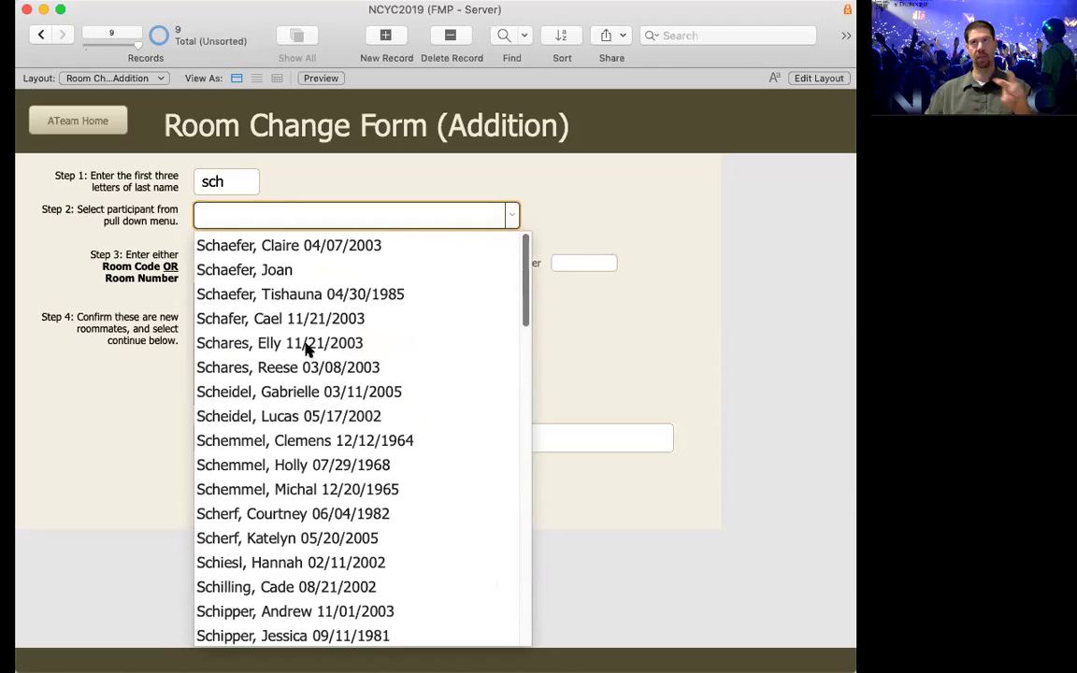
Change the last name filter to "bet" and open the participant list
left_click(227, 184)
key("super+a")
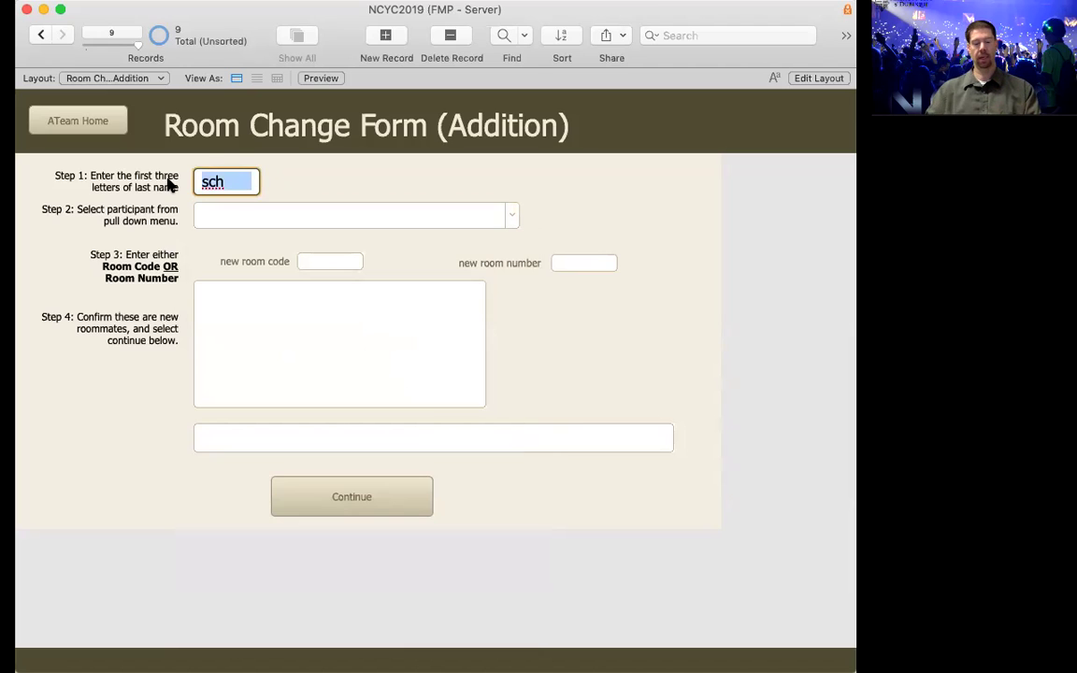
type("bet")
key("Tab")
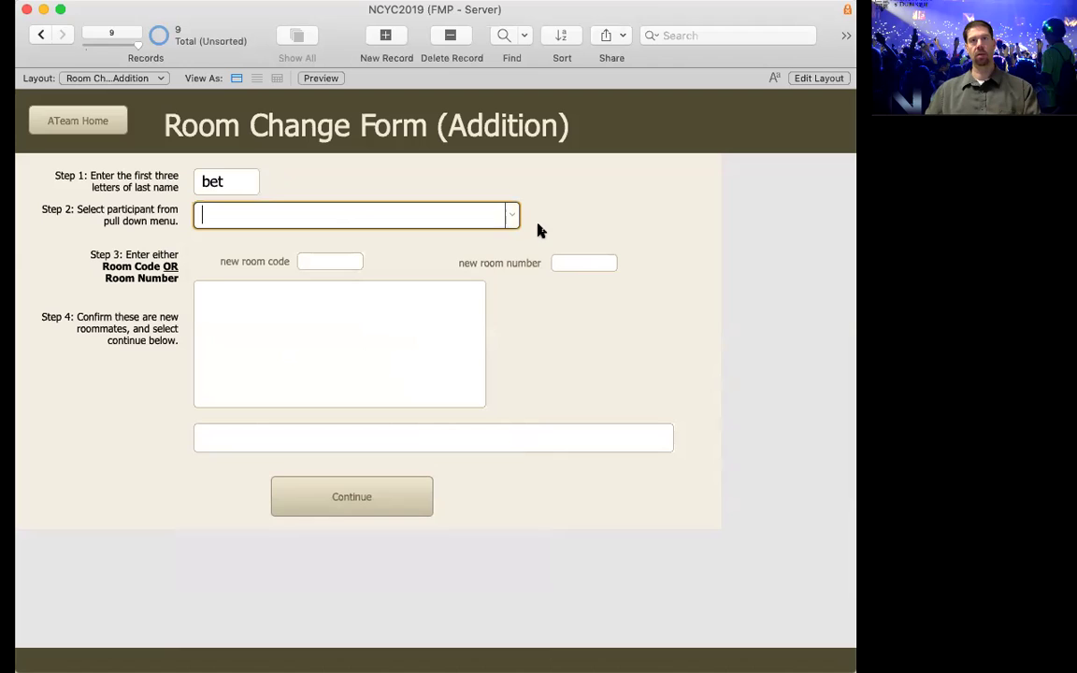
left_click(512, 216)
Filter the participants by last name letters "jon" and select the second-to-last person listed
double_click(224, 182)
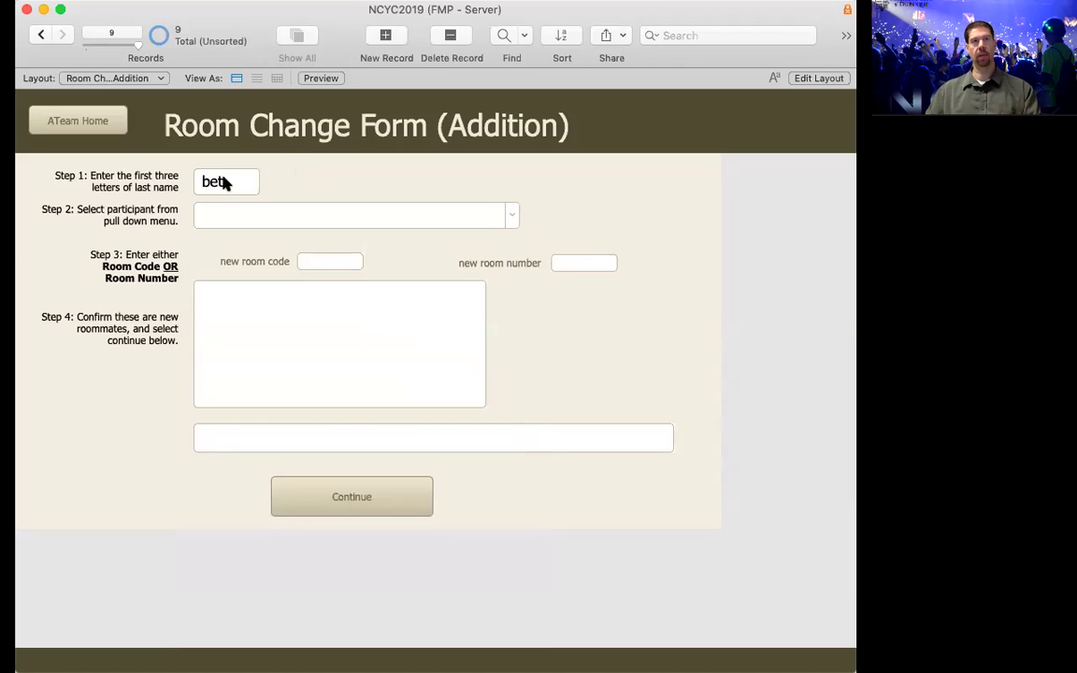
type("jon")
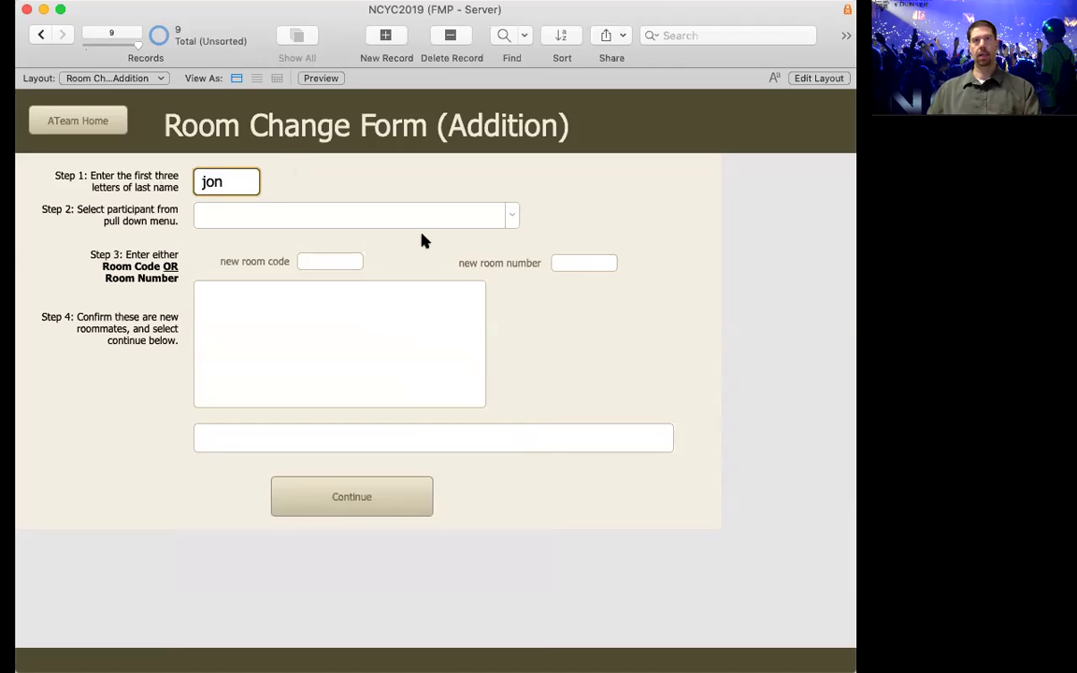
left_click(511, 217)
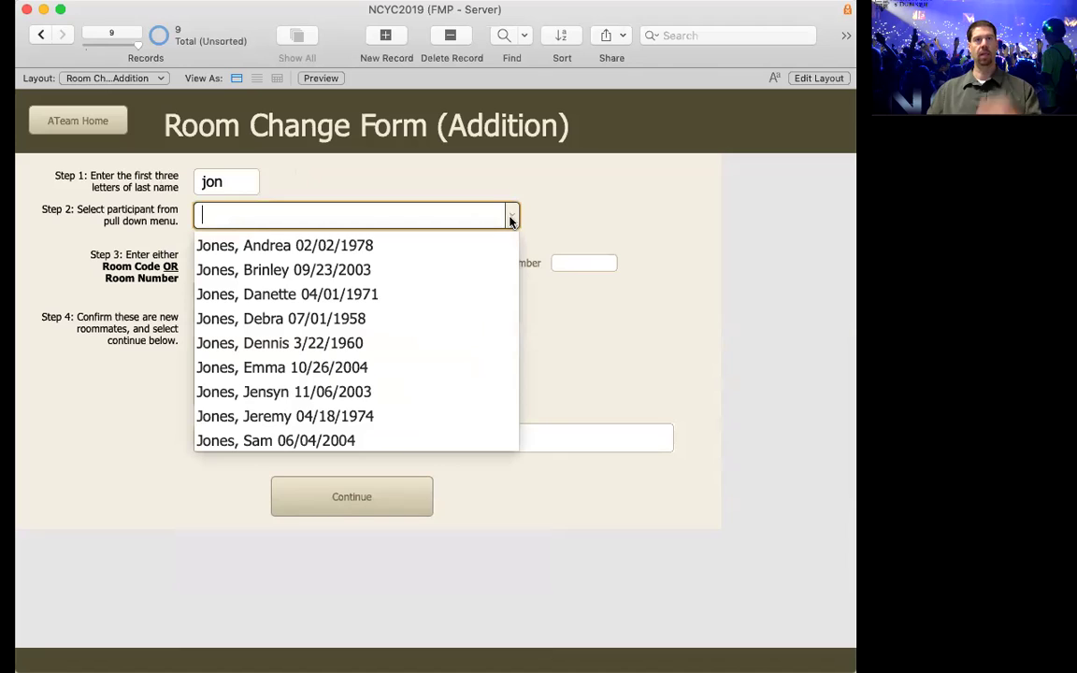
left_click(296, 416)
Assign the selected participant to new room code w141 and submit the addition
left_click(312, 261)
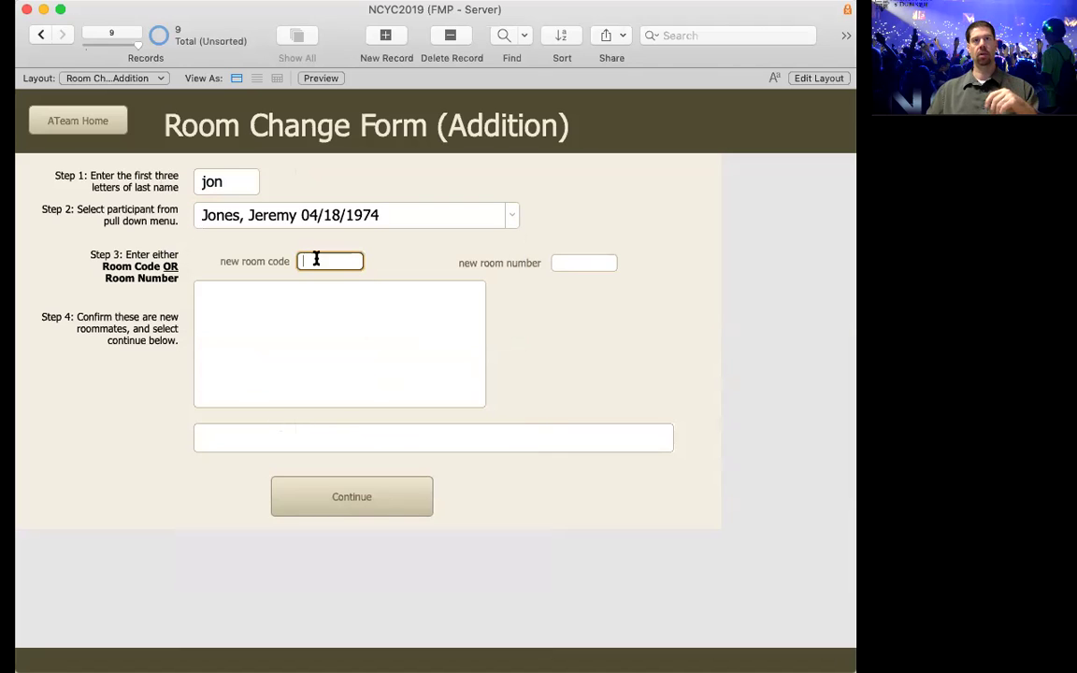
type("w141")
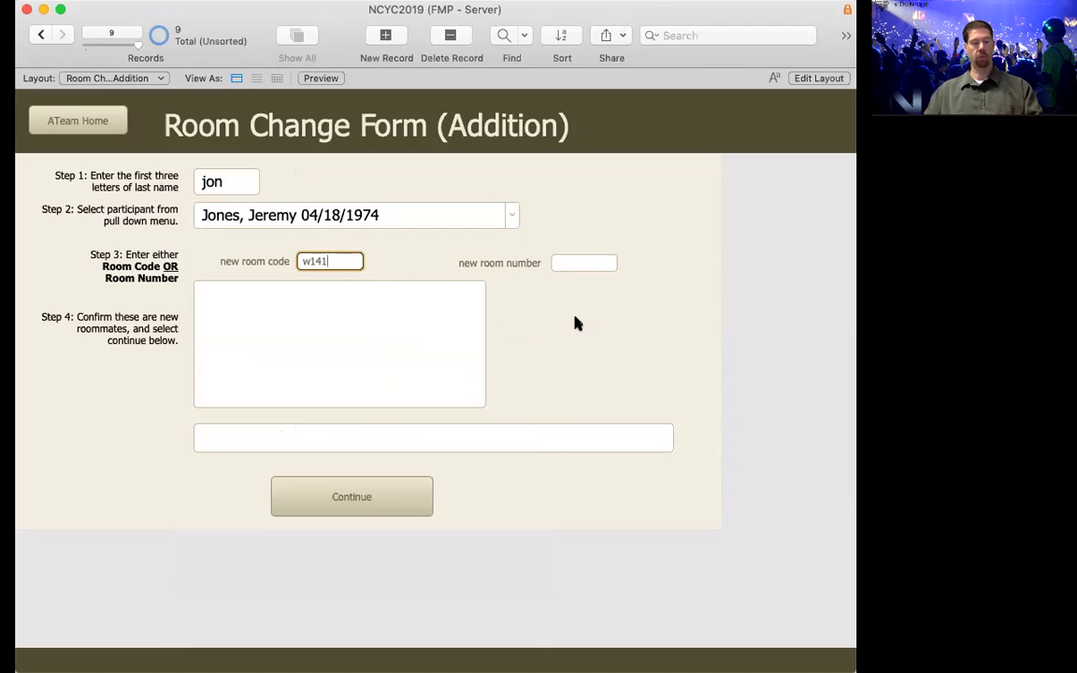
key("Tab")
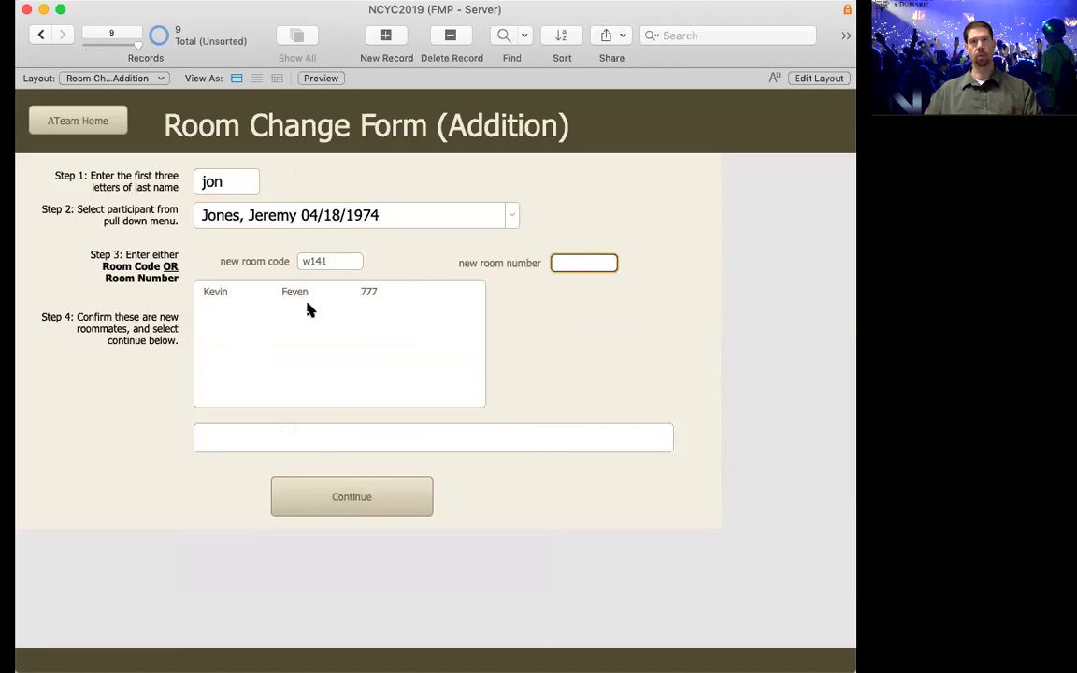
left_click(324, 494)
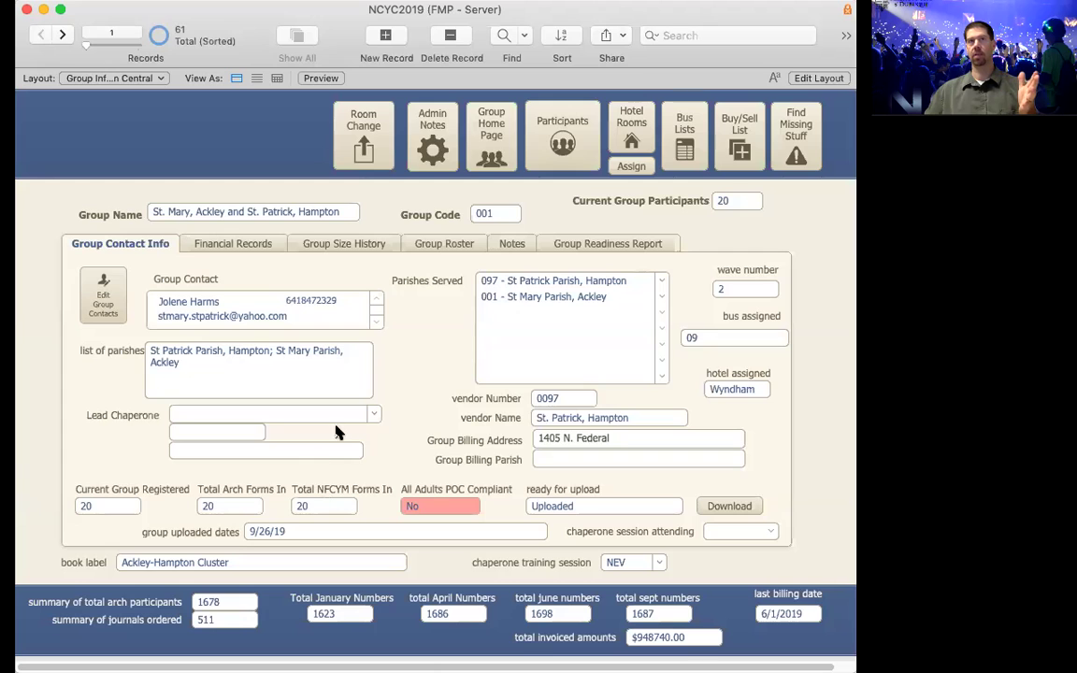
View the room change history with all records shown, down to the newest entry
left_click(358, 150)
left_click(267, 405)
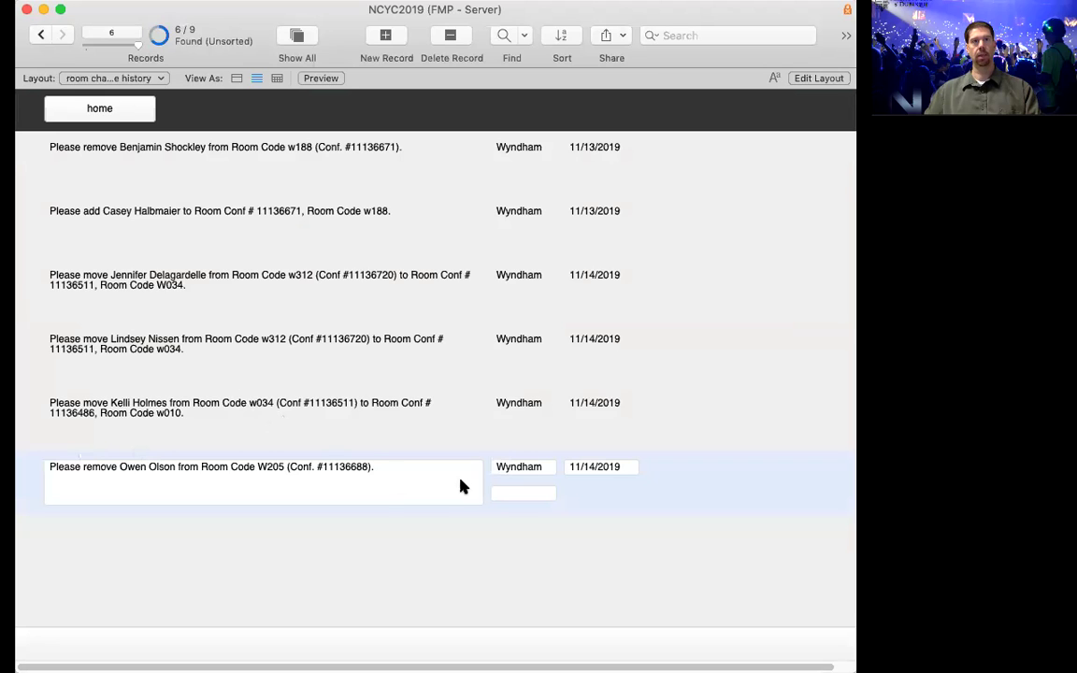
scroll(215, 300, "right", 1)
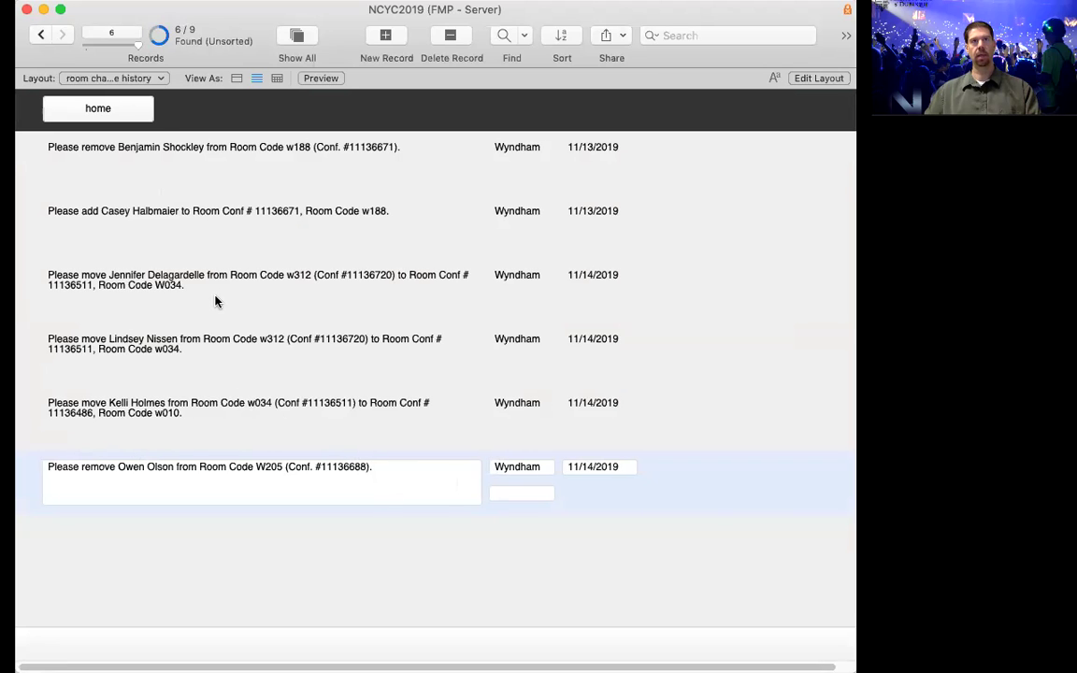
key("super+j")
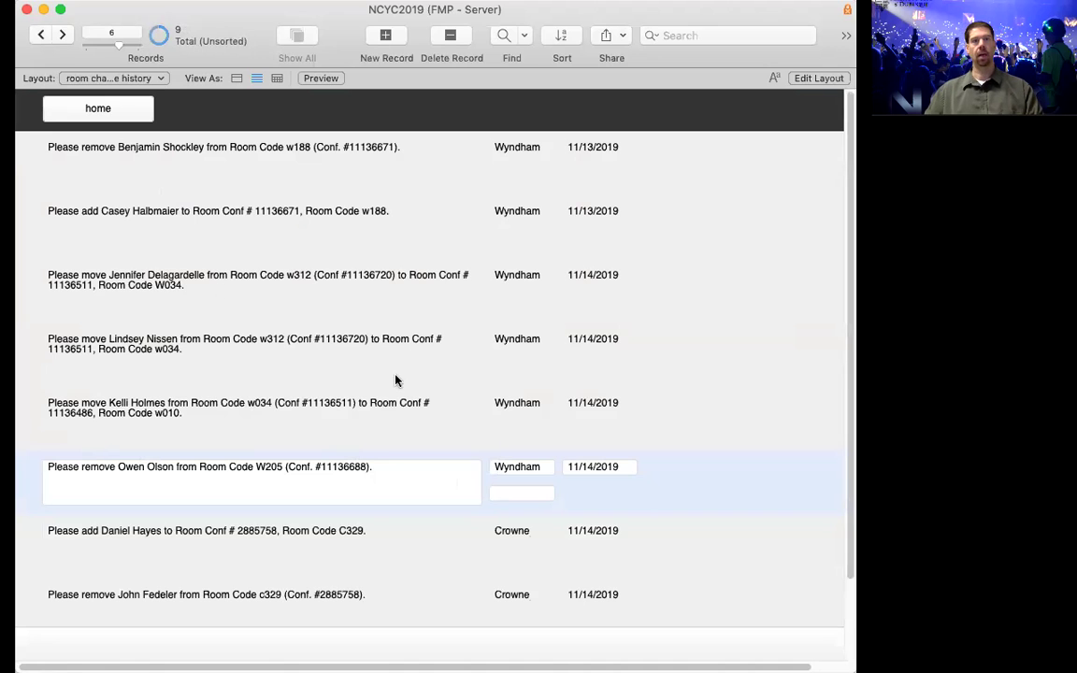
left_click_drag(844, 199, 854, 349)
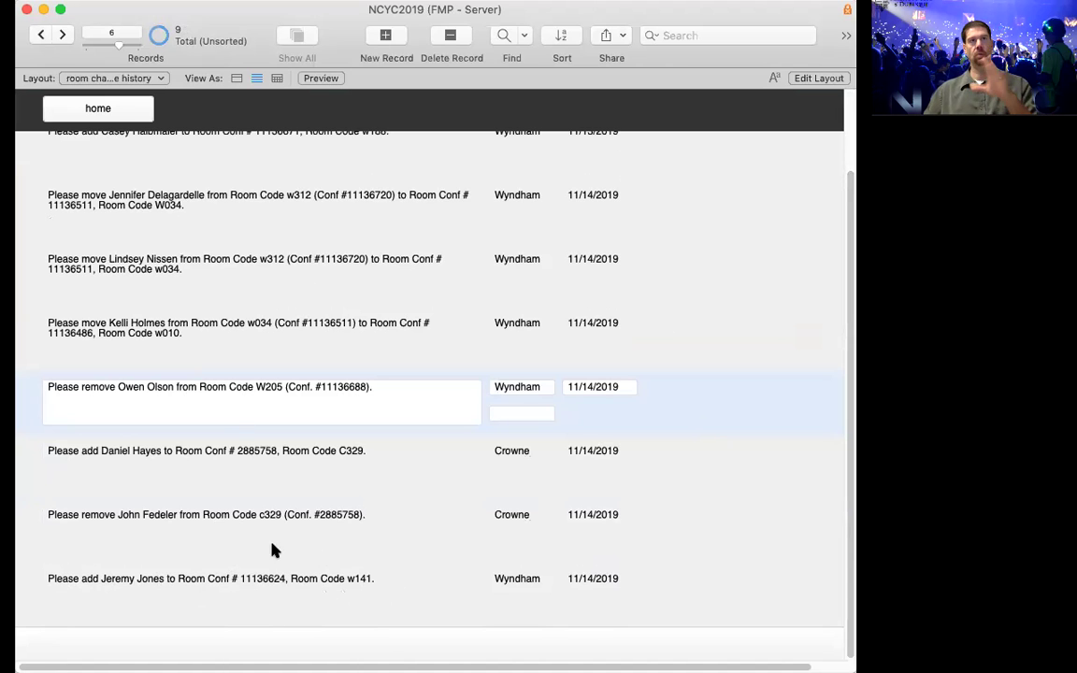
Start a one-way room change for the same participant, found with "jon", and load the current roommates
left_click(99, 112)
left_click(353, 138)
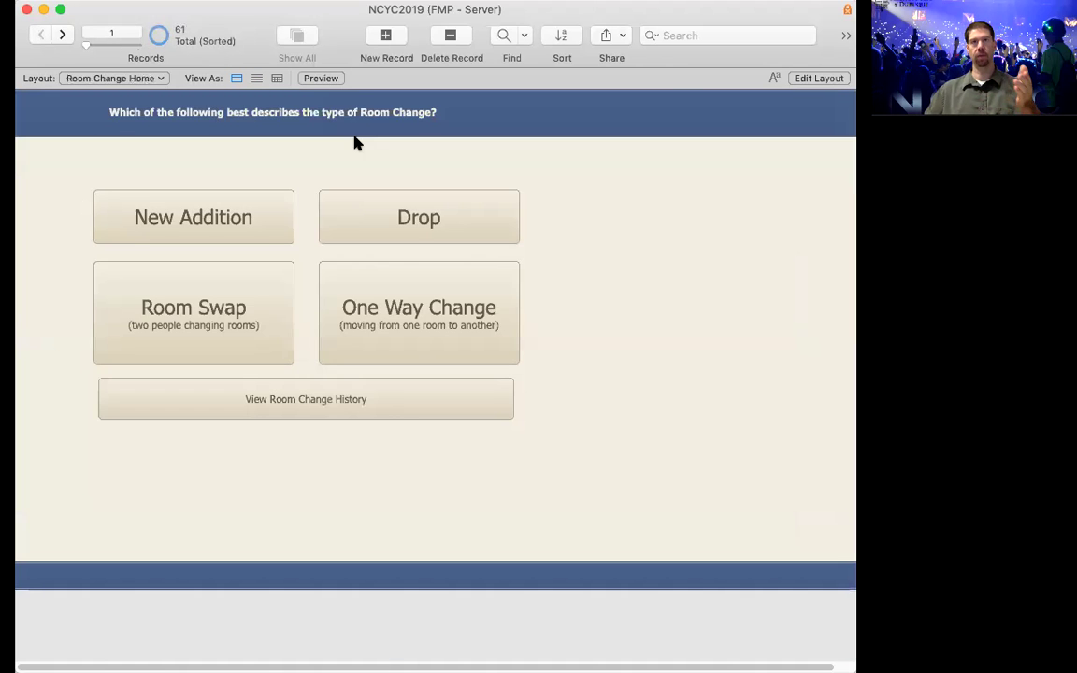
left_click(476, 307)
type("jon")
left_click(404, 222)
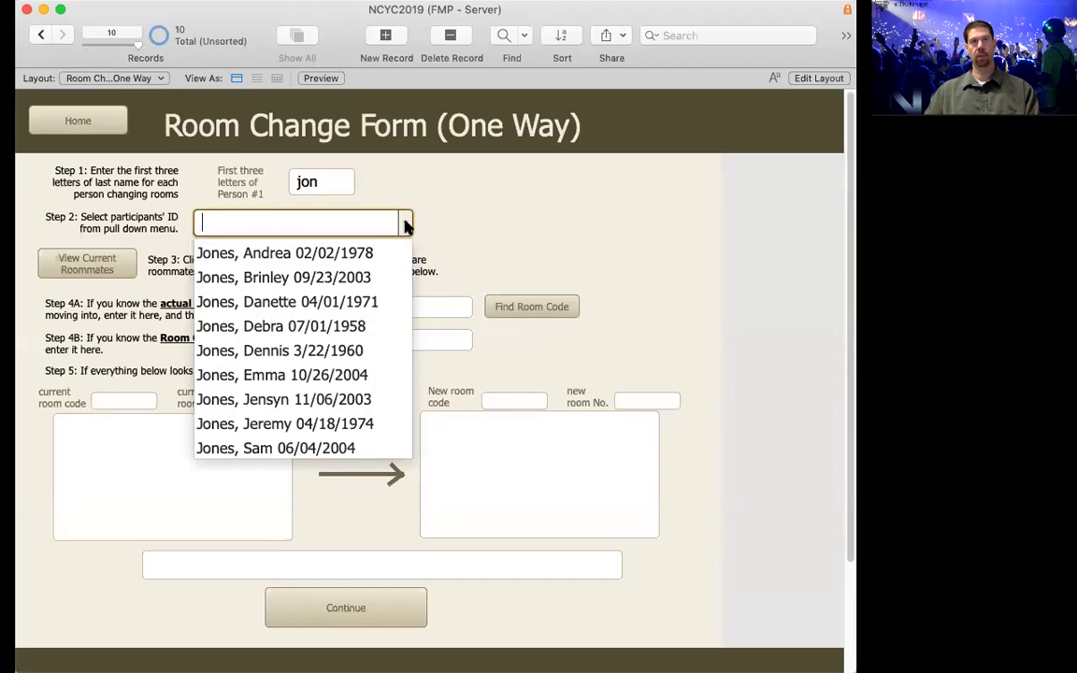
left_click(261, 426)
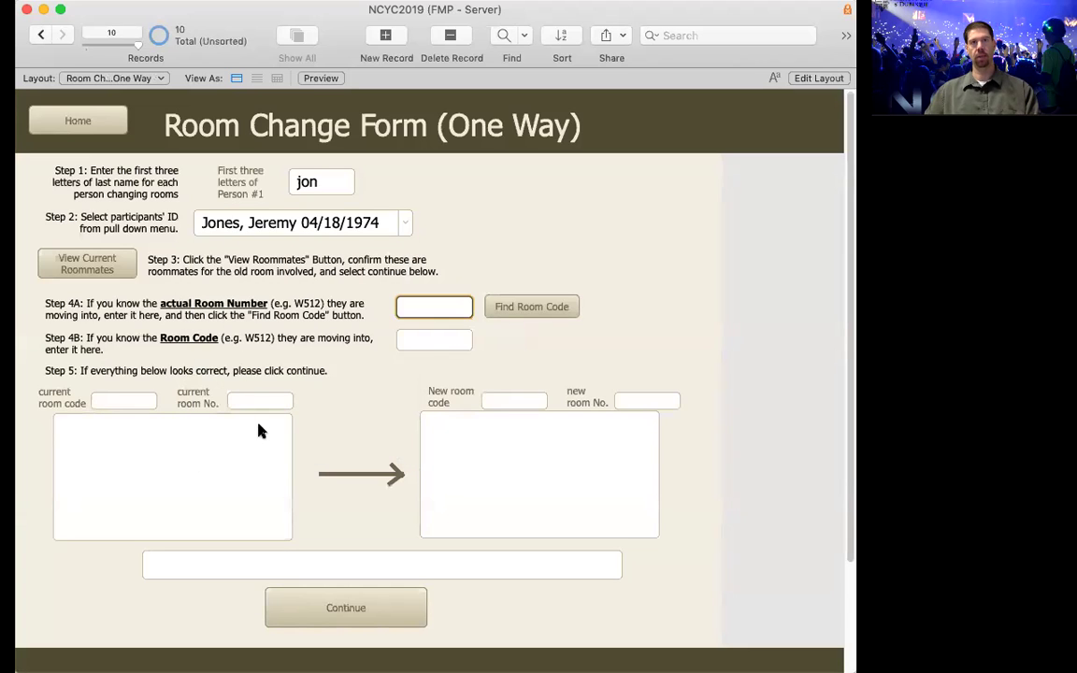
left_click(101, 262)
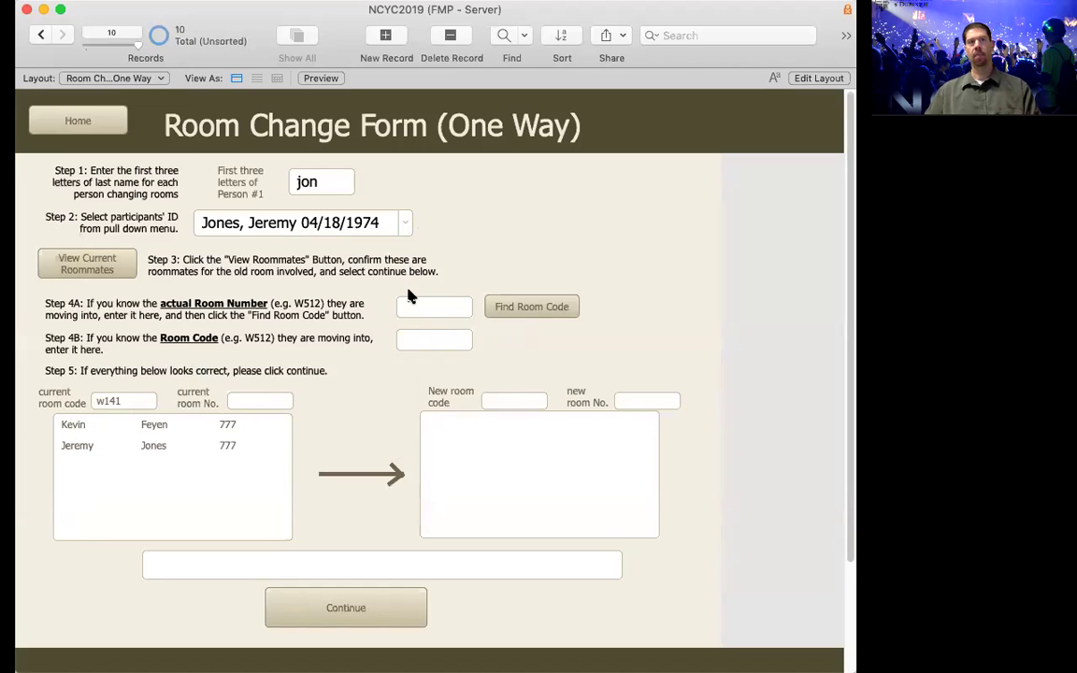
Look up the room code for actual room number c244 and clear the room number again
left_click(427, 308)
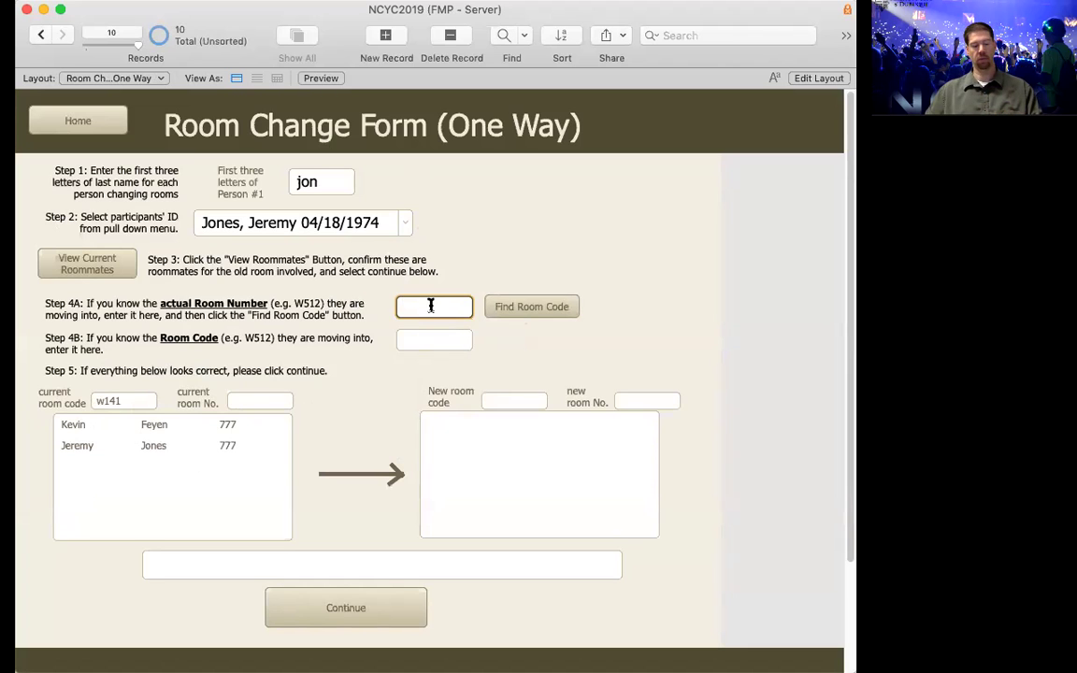
type("244")
left_click(511, 314)
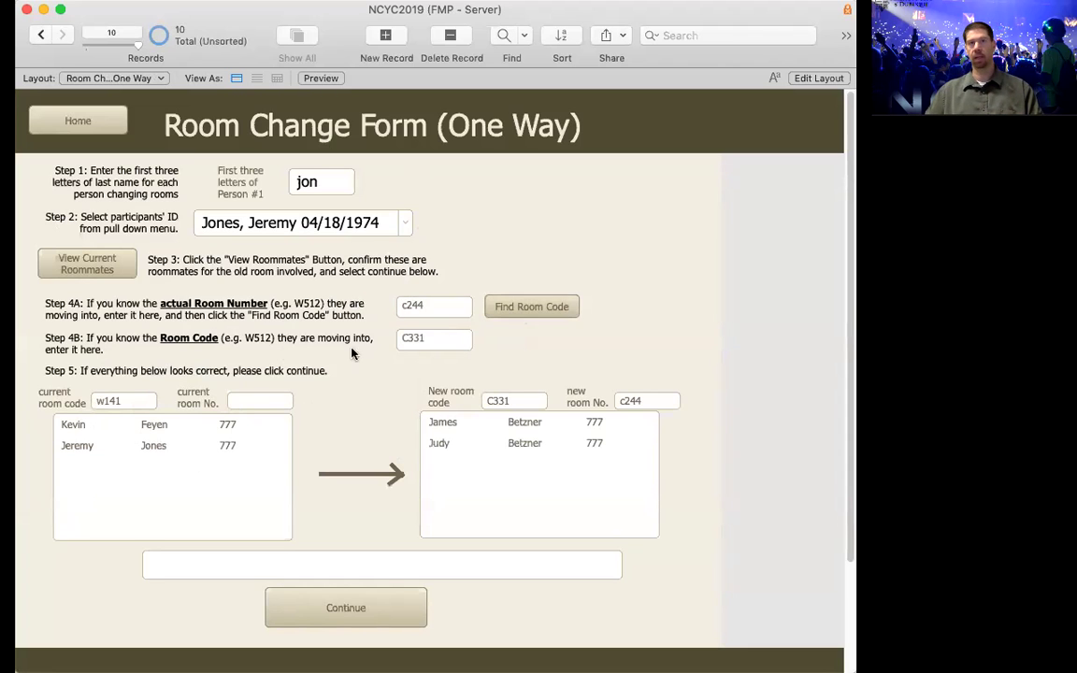
left_click(426, 307)
key("BackSpace")
left_click(613, 268)
Set the destination room code to w140 and submit the one-way room change
left_click(448, 342)
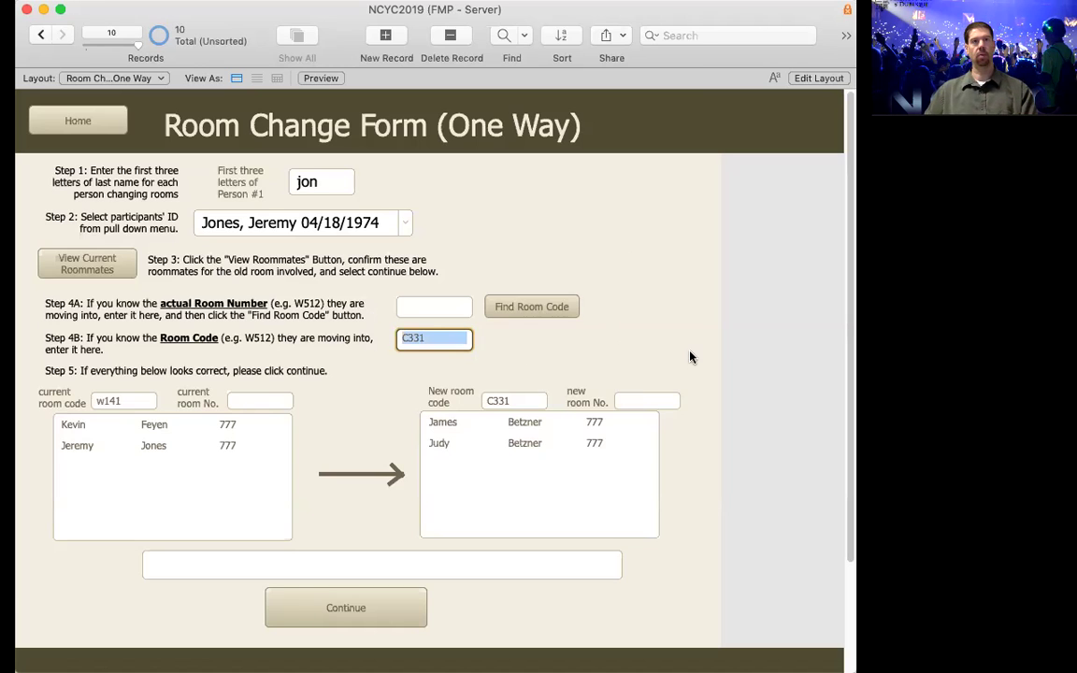
type("w140")
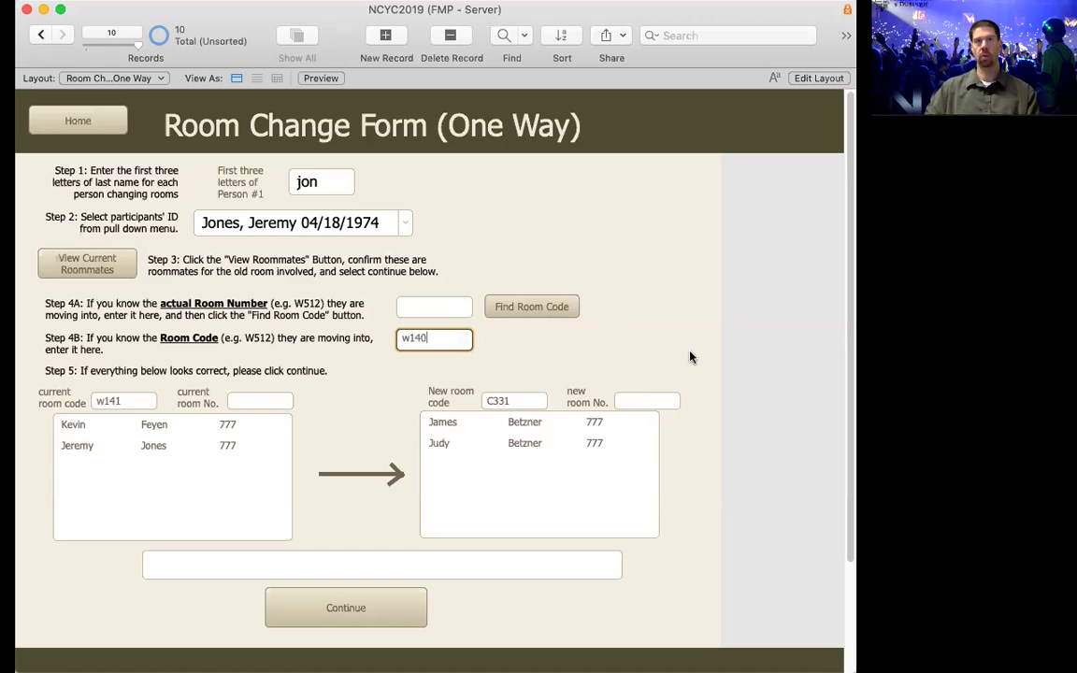
left_click(660, 350)
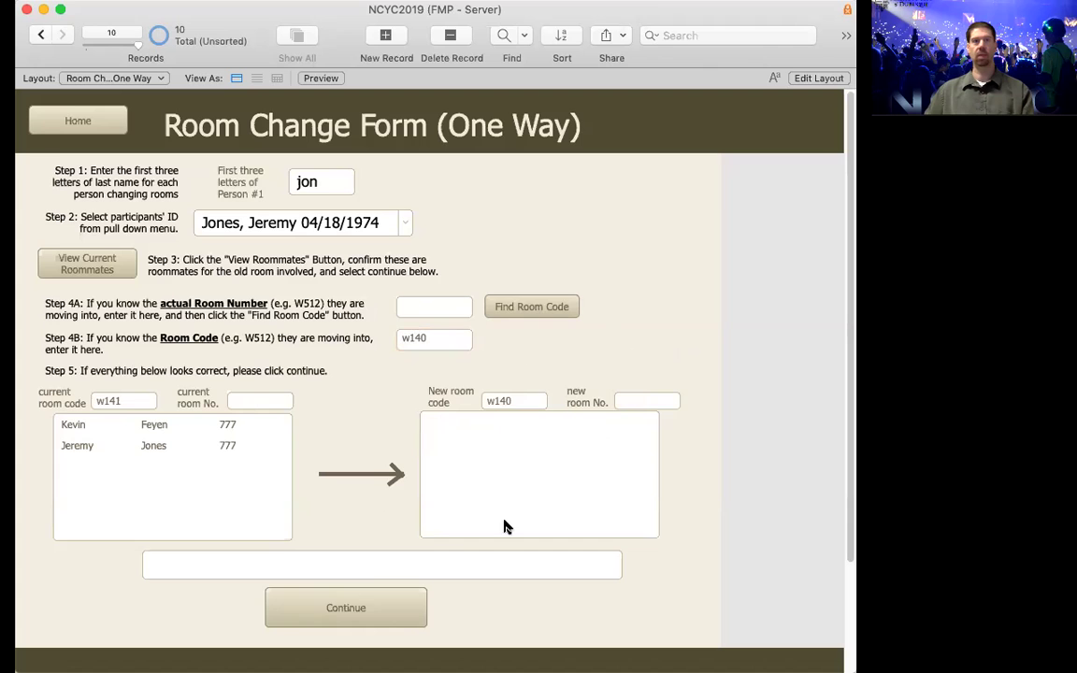
left_click(316, 614)
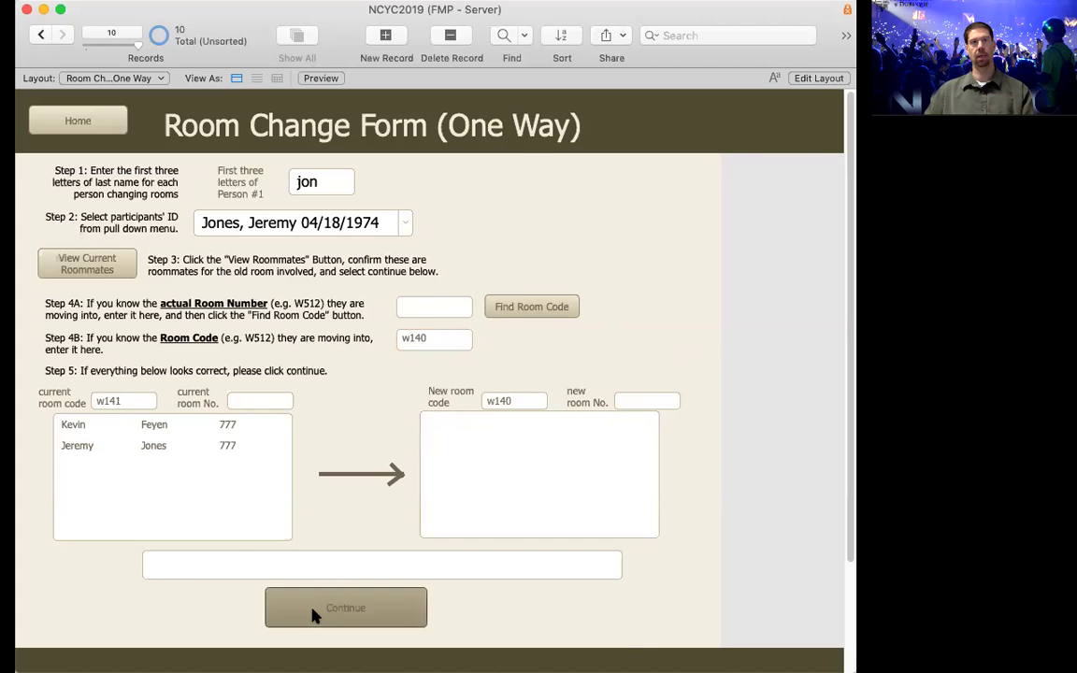
View the newest entry in the room change history and return to the choice of room change types
left_click(355, 147)
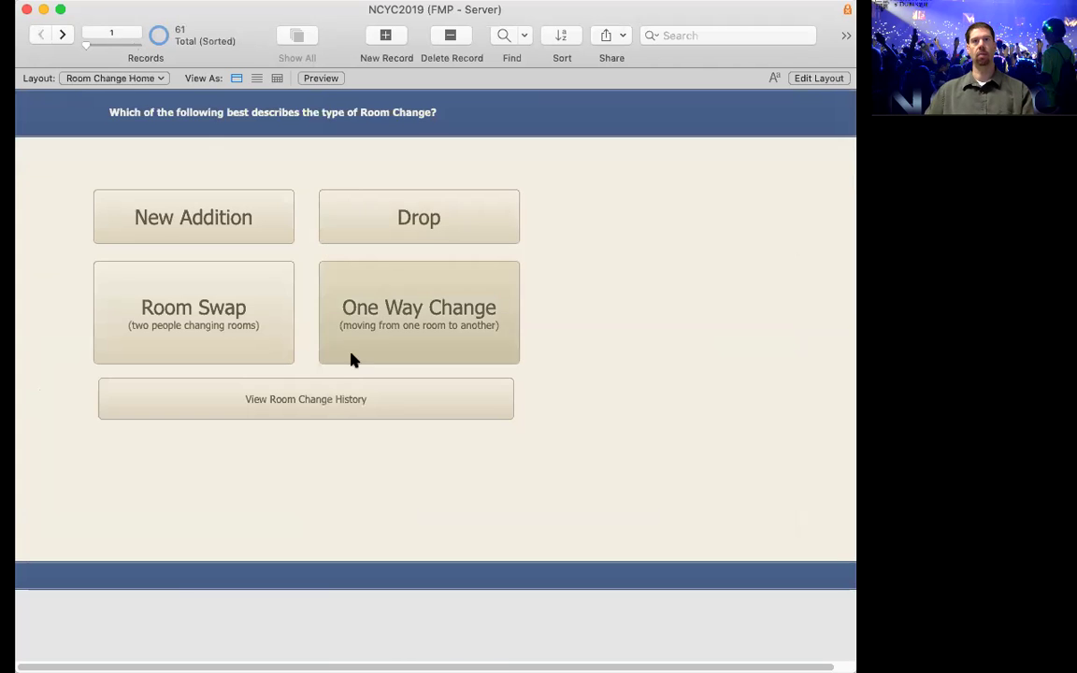
left_click(337, 400)
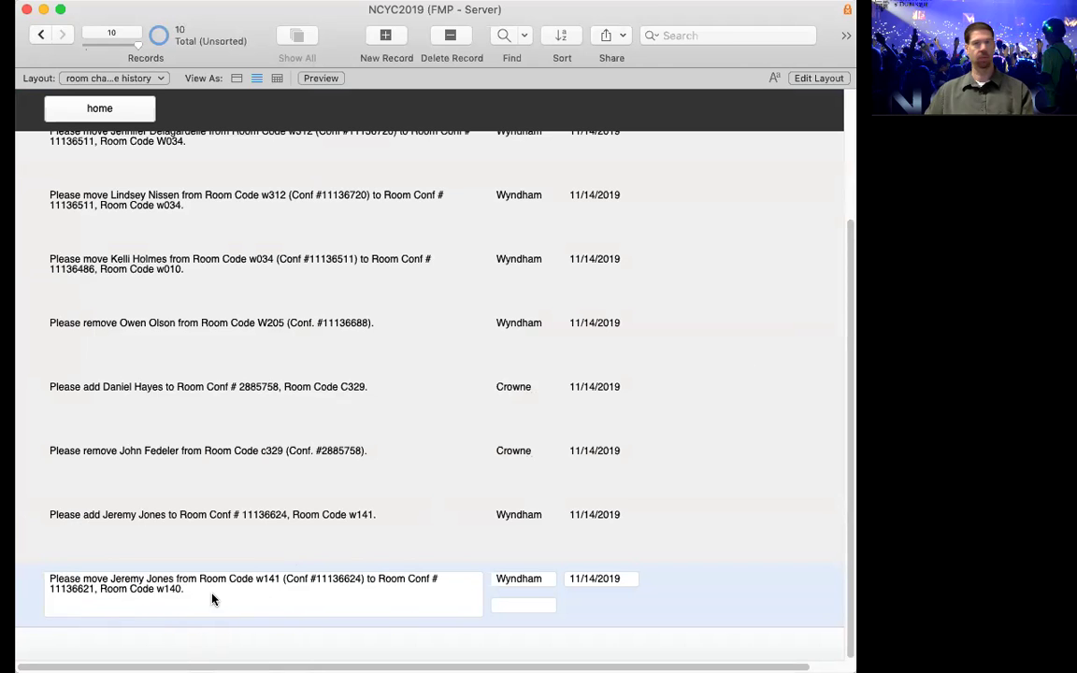
left_click(56, 109)
left_click(374, 147)
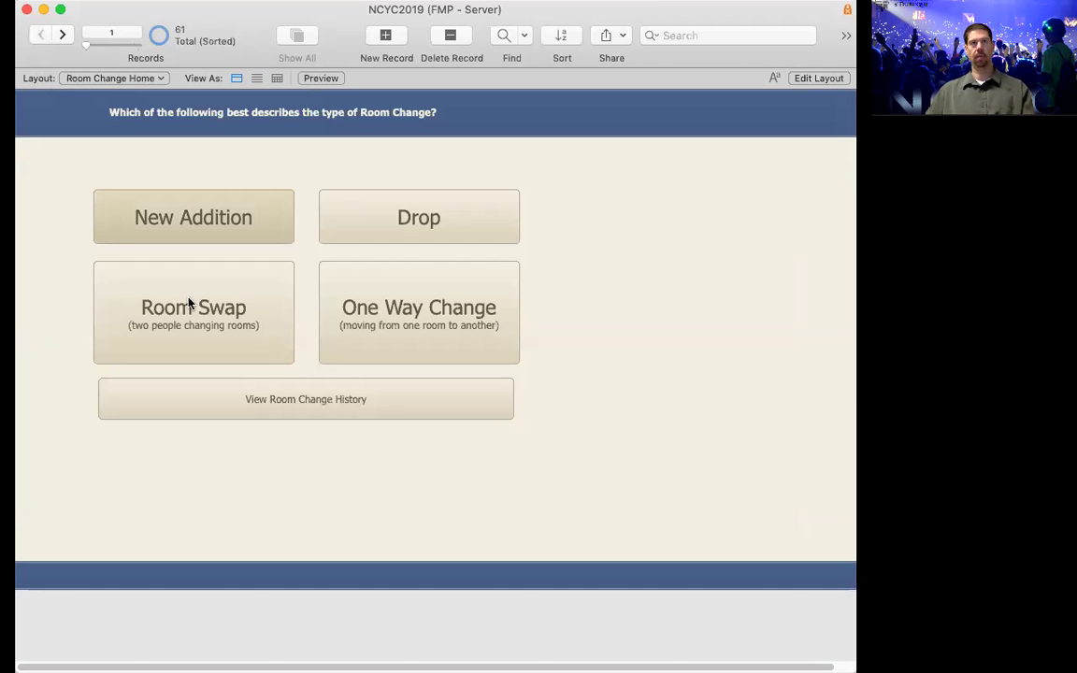
Start a room swap with the last-name letters "fey" for person #1 and "jon" for person #2
left_click(185, 299)
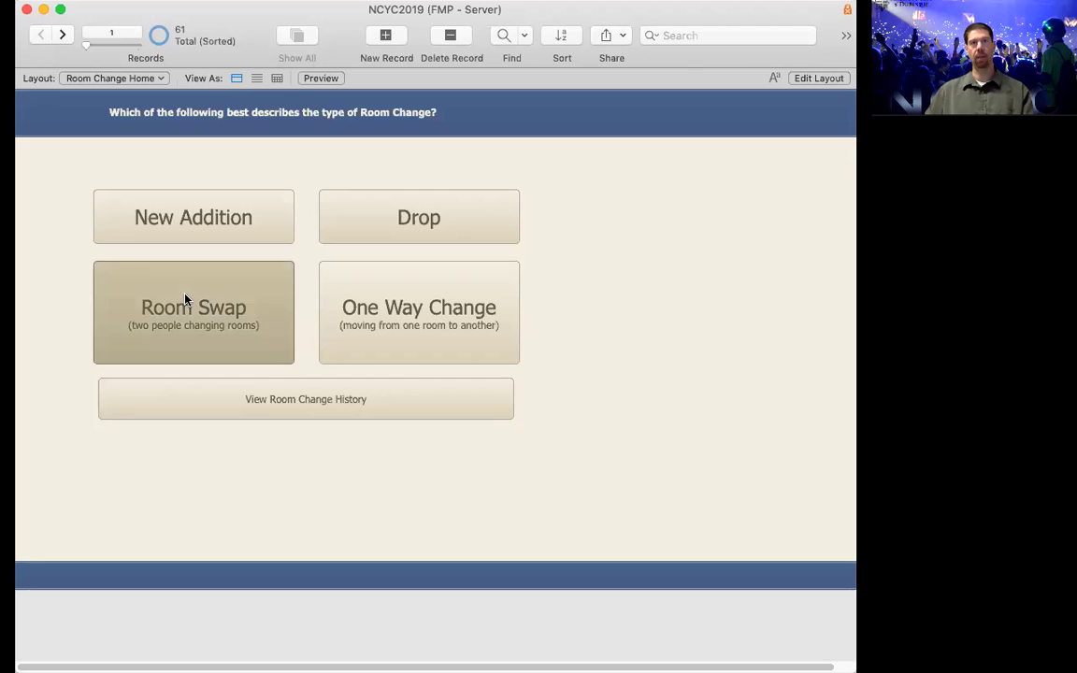
type("fey")
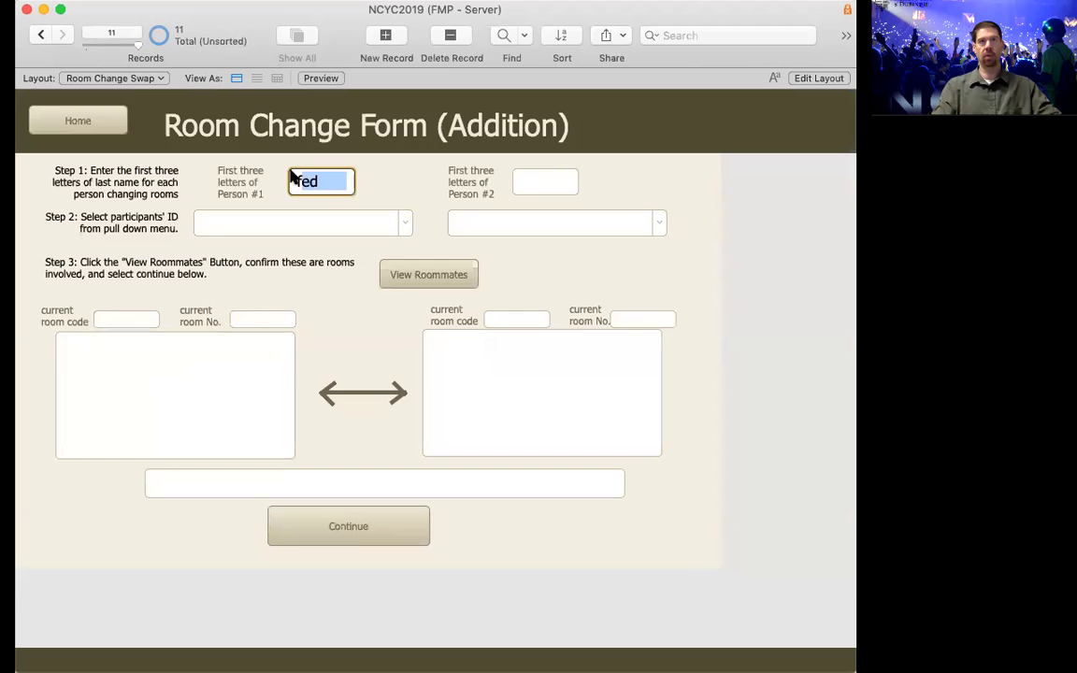
left_click(536, 181)
type("jon")
key("Tab")
Choose the participant in room w141 as person #1 and the participant moved to room w140 as person #2
left_click(401, 221)
left_click(308, 248)
left_click(661, 224)
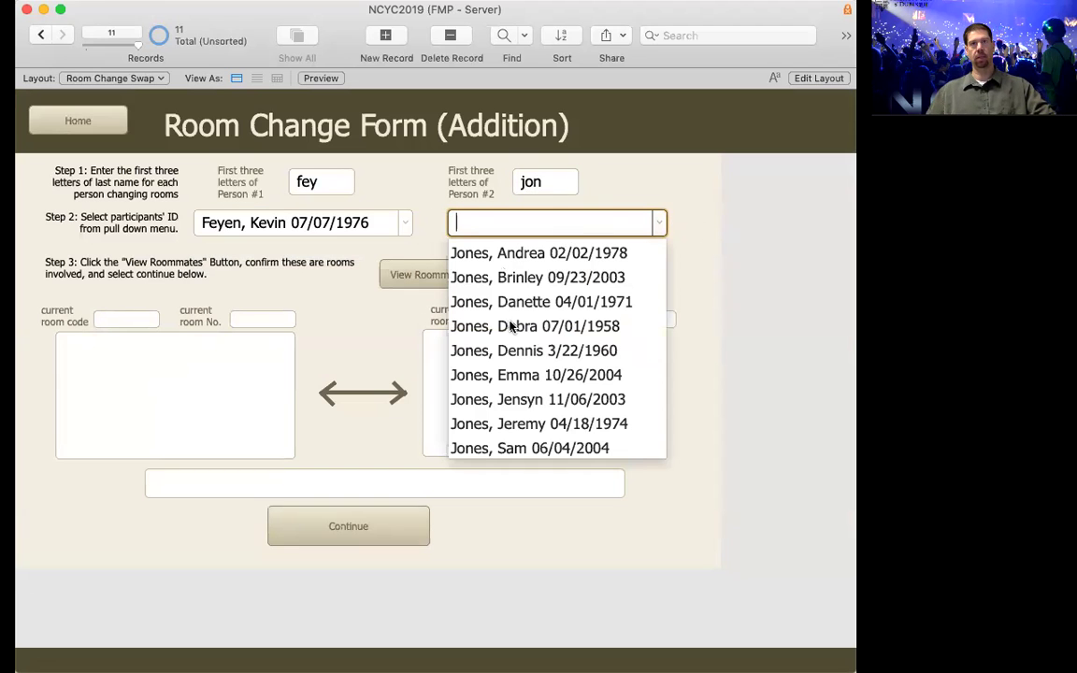
left_click(525, 425)
Load the current roommates of both participants and submit the room swap
left_click(408, 281)
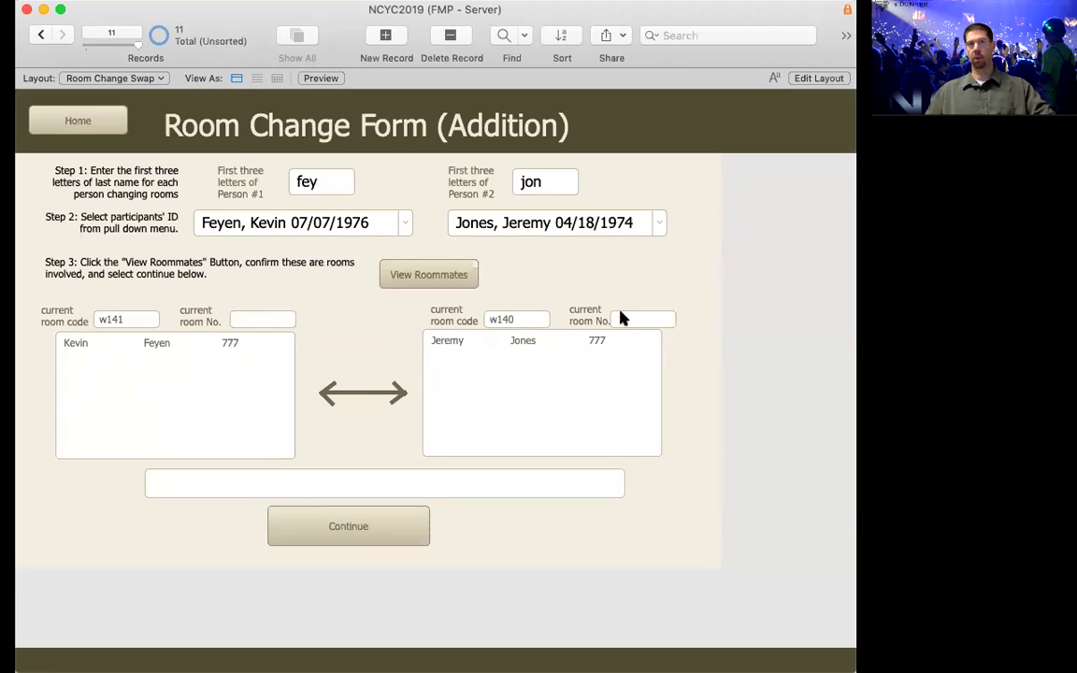
left_click(411, 277)
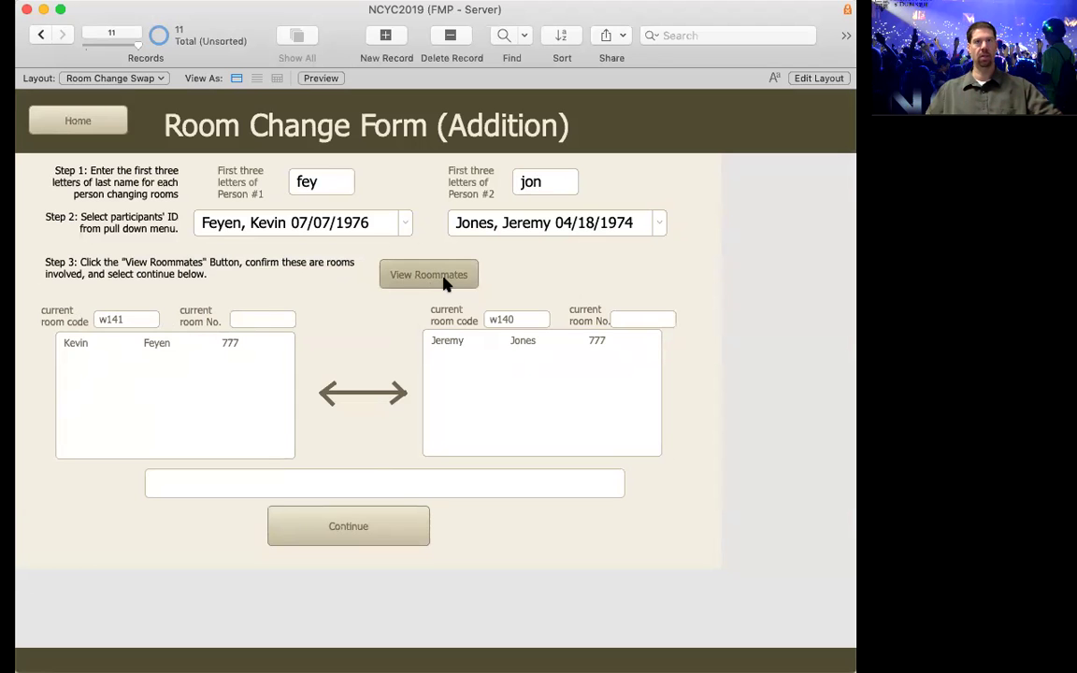
left_click(336, 529)
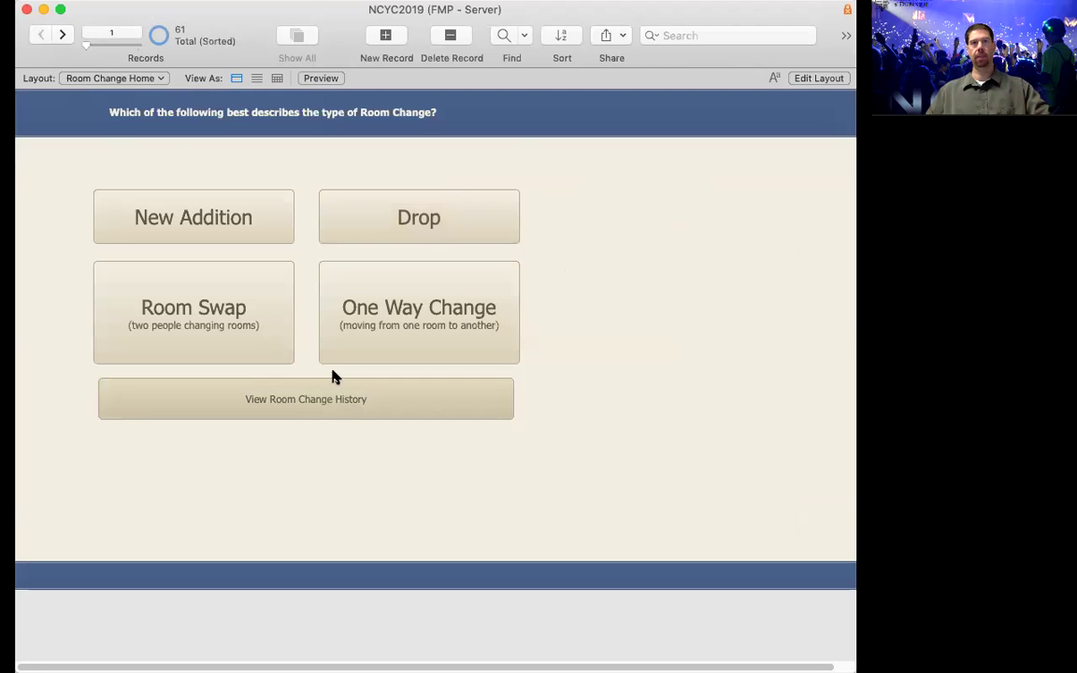
Review the room change history, find the entries whose hotel matches "crown", and return to the group information page
left_click(314, 407)
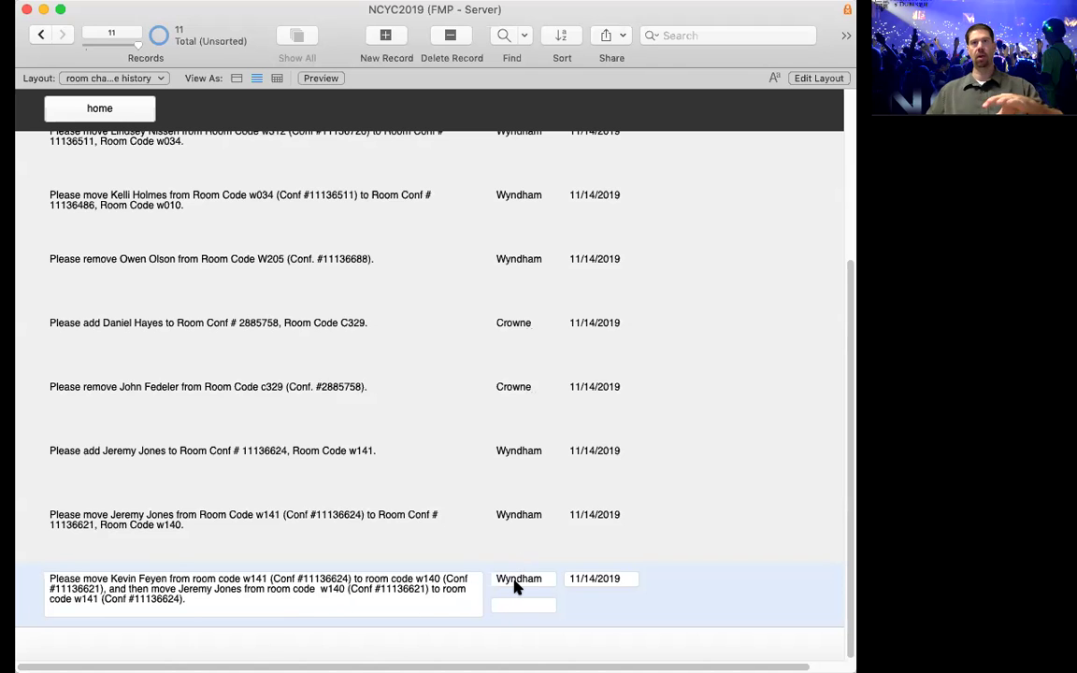
scroll(565, 572, "up", 5)
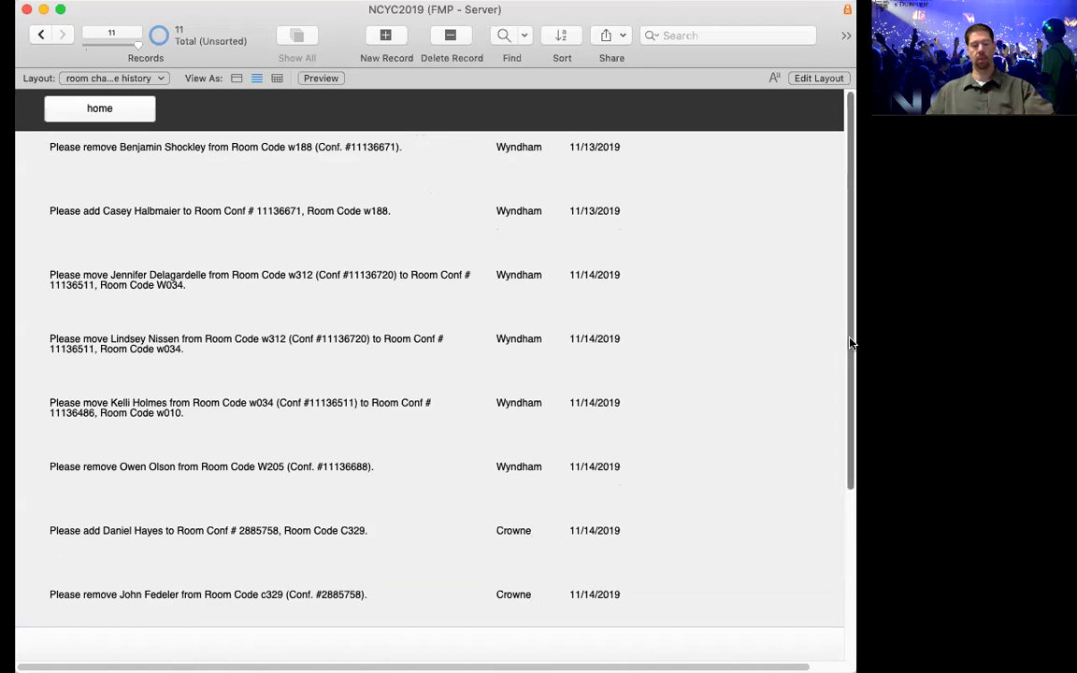
key("super+f")
left_click(532, 148)
type("crown")
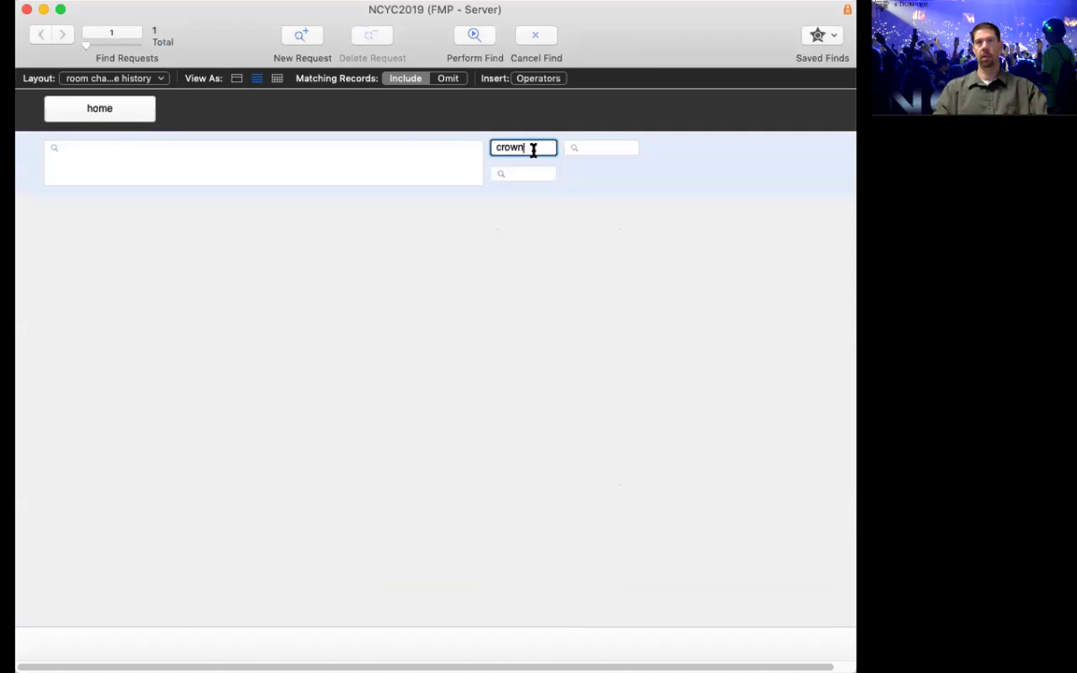
key("Return")
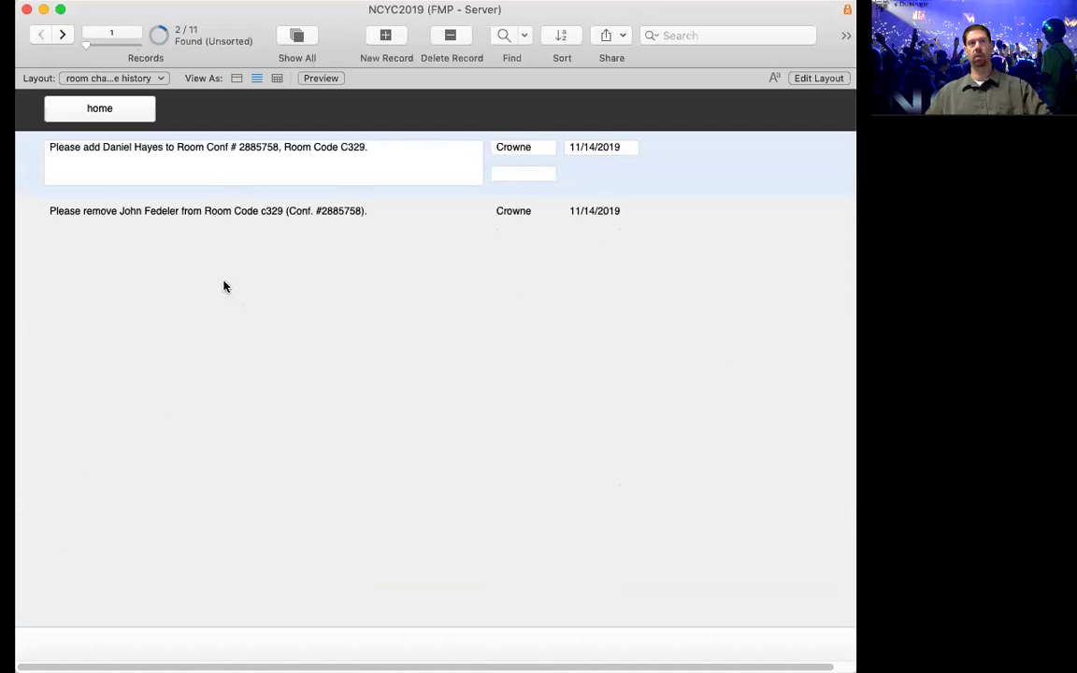
left_click(120, 114)
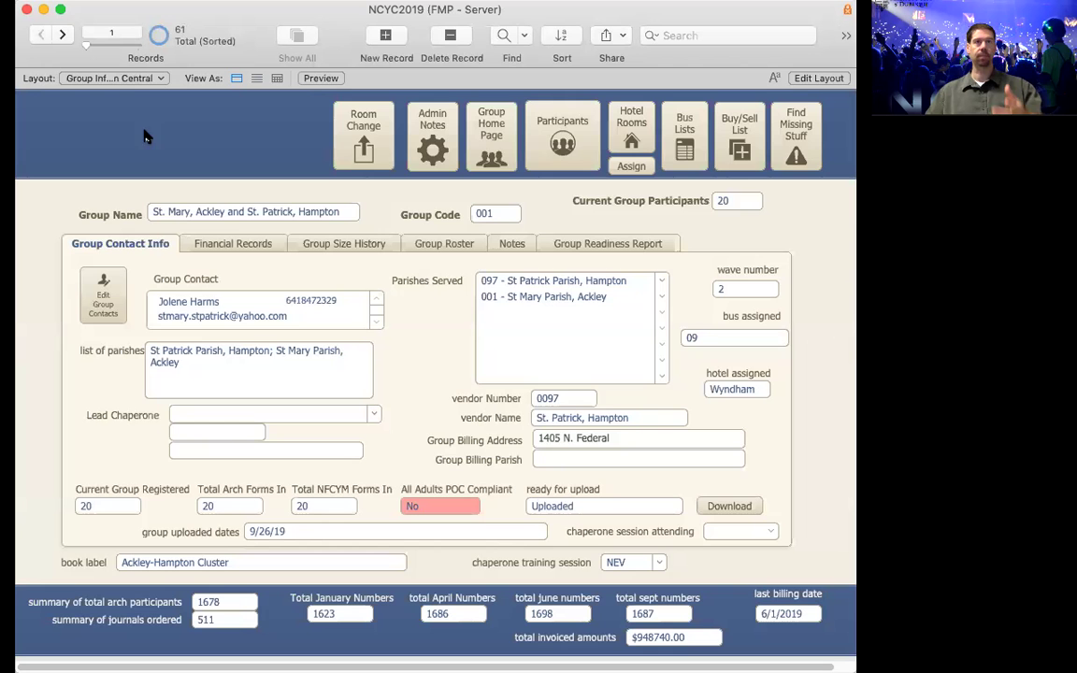
Add a button labelled "home", about 1 inch wide, beside the question in the header of the Room Change Home layout
left_click(346, 148)
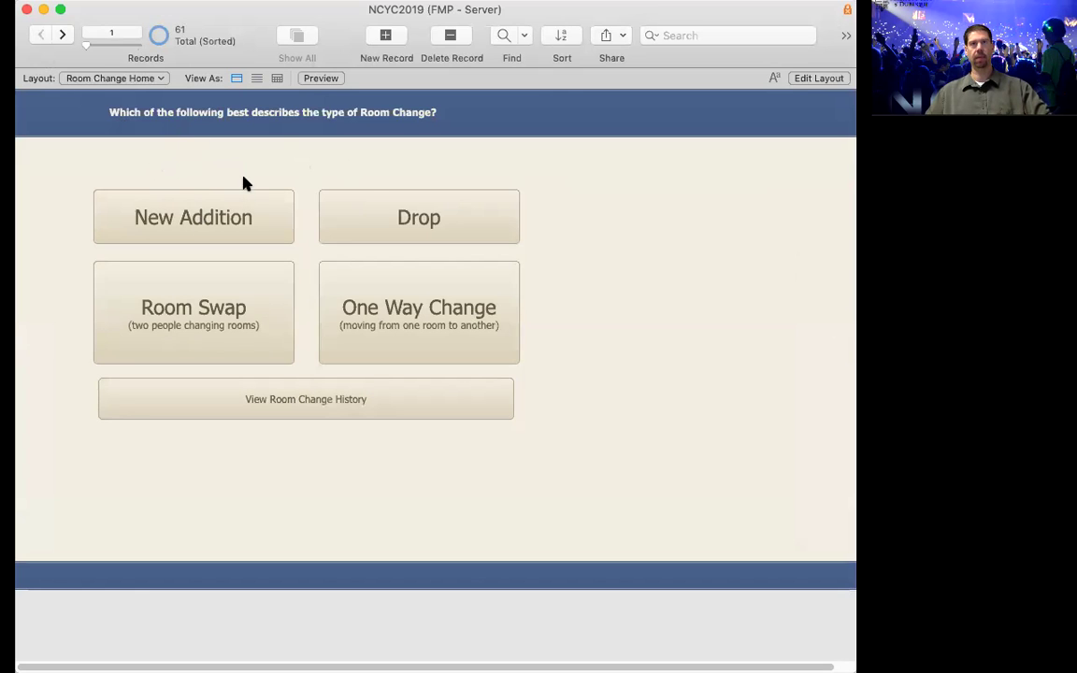
key("super+l")
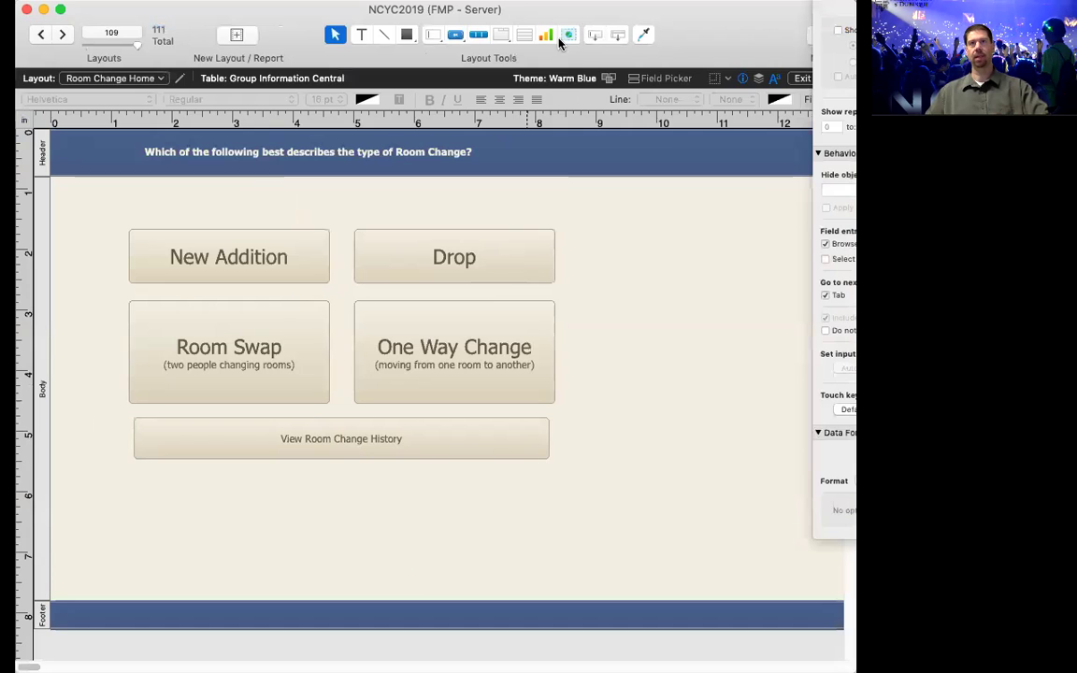
left_click(456, 35)
left_click_drag(486, 142, 490, 182)
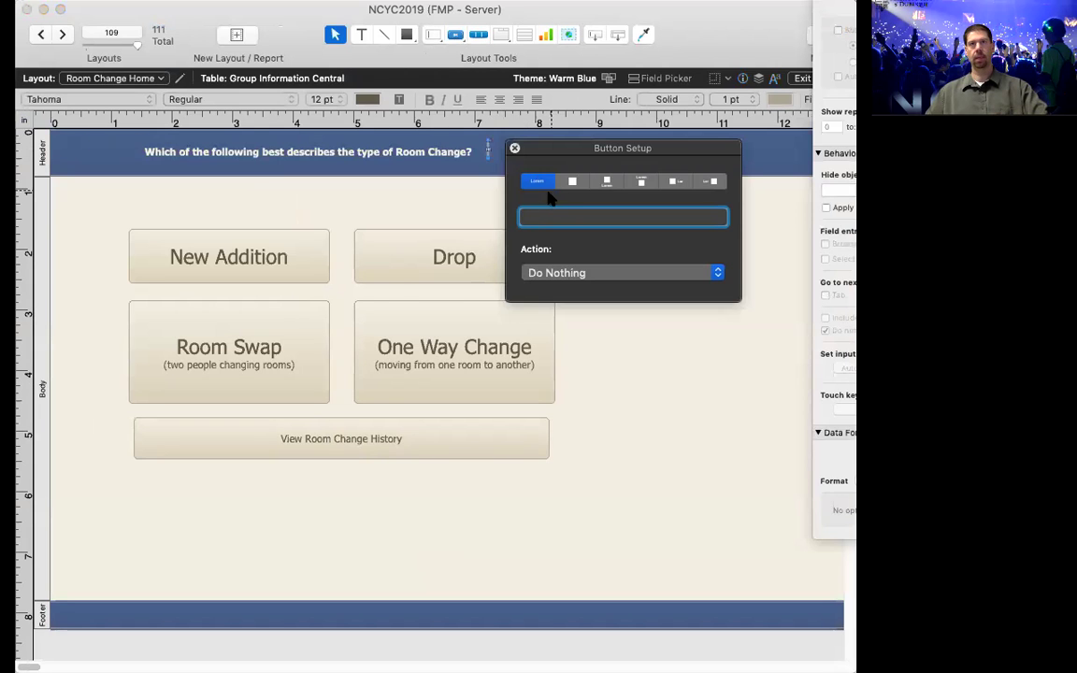
type("home")
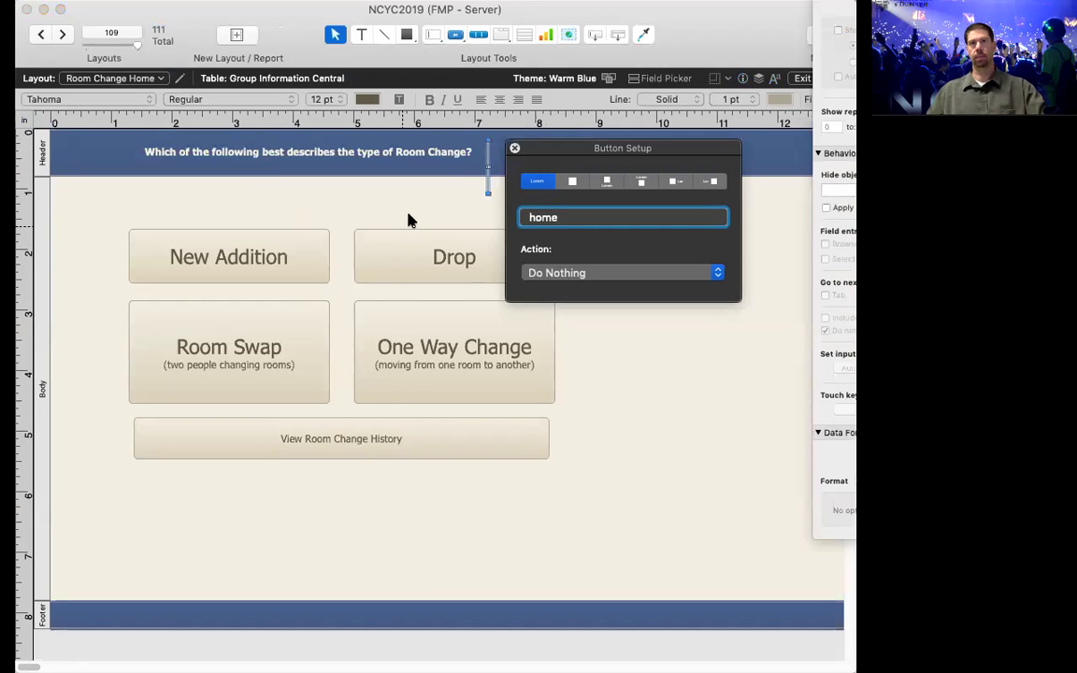
left_click(408, 219)
left_click(487, 172)
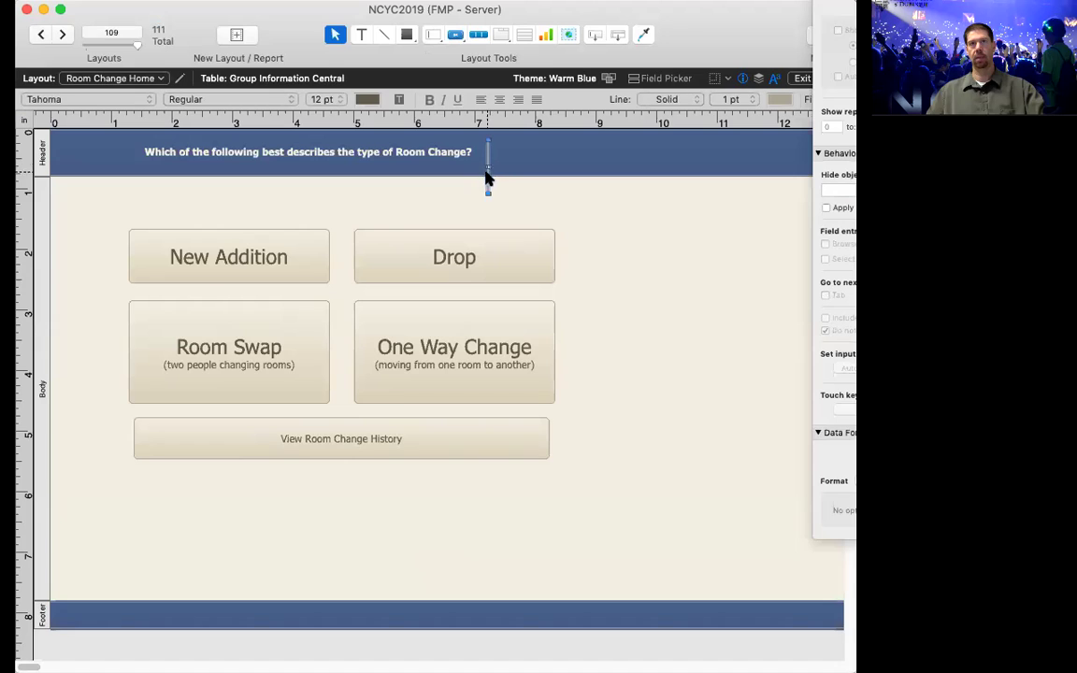
left_click_drag(487, 195, 519, 165)
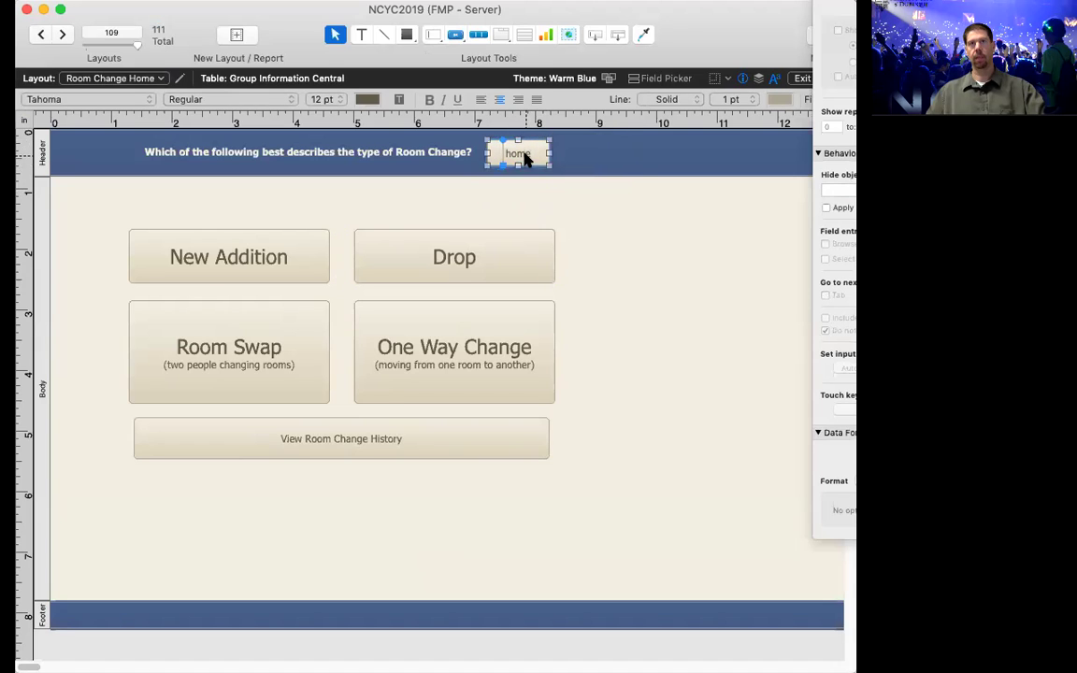
Set the home button's action to a single Go to Layout step targeting Group Information Central
double_click(520, 156)
left_click(645, 272)
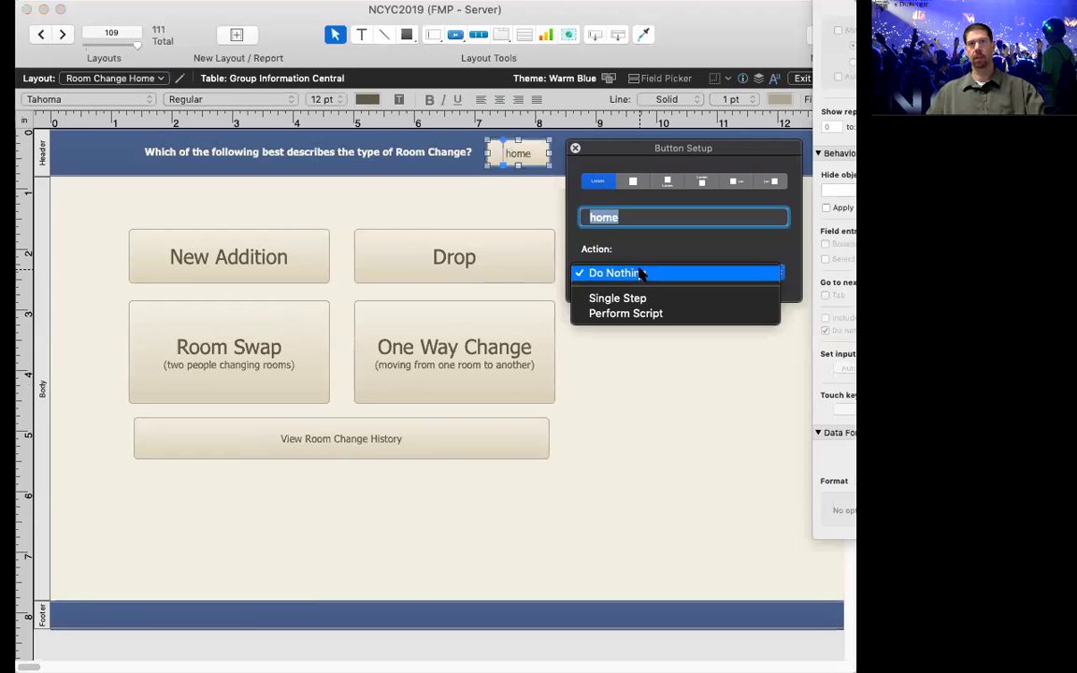
left_click(644, 301)
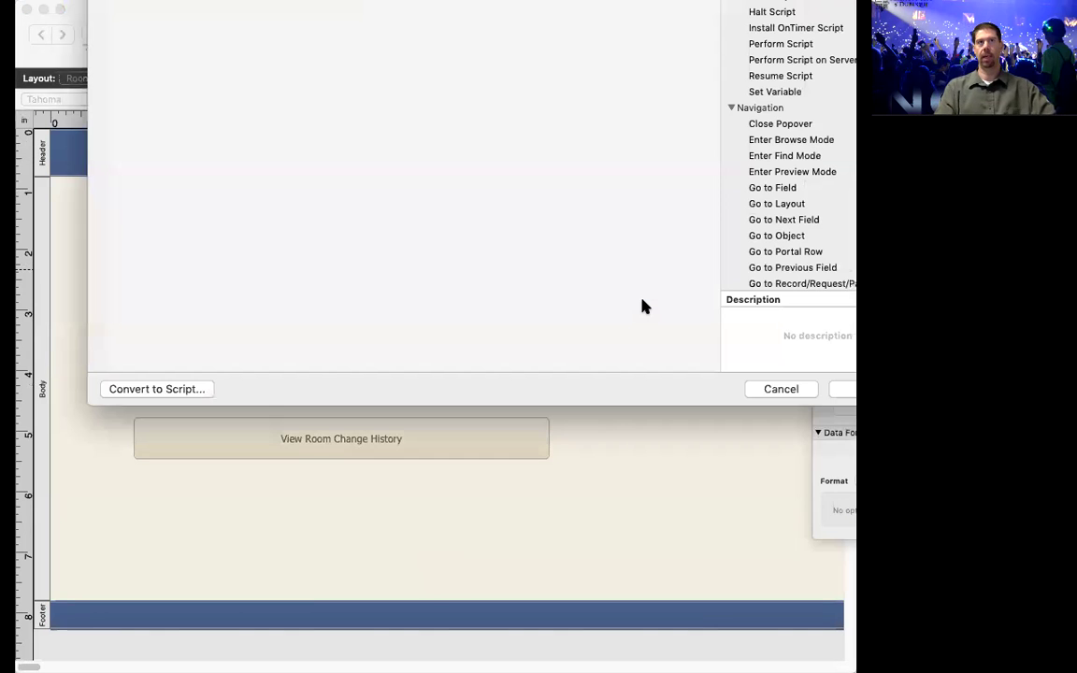
type("go to")
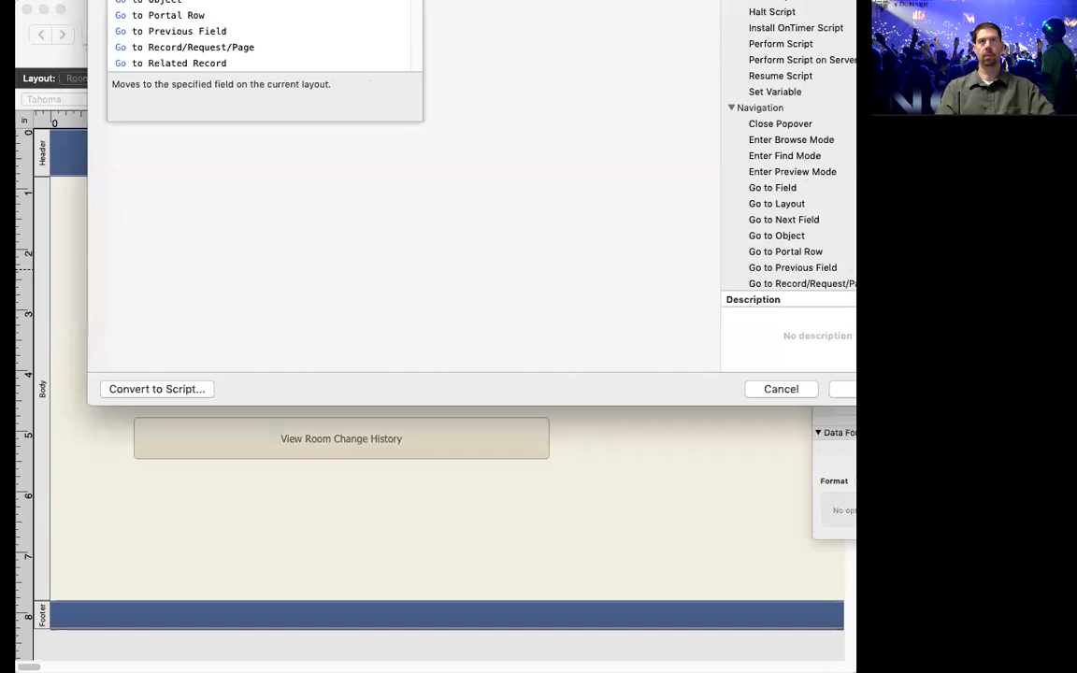
key("Down")
key("Return")
left_click(252, 1)
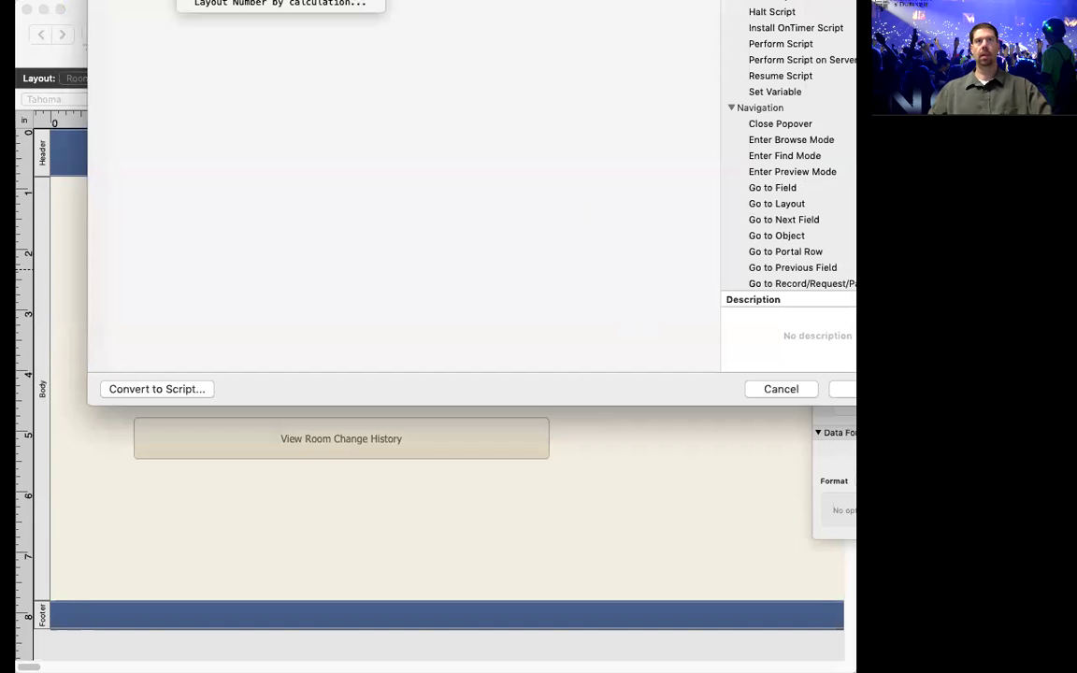
left_click(252, 1)
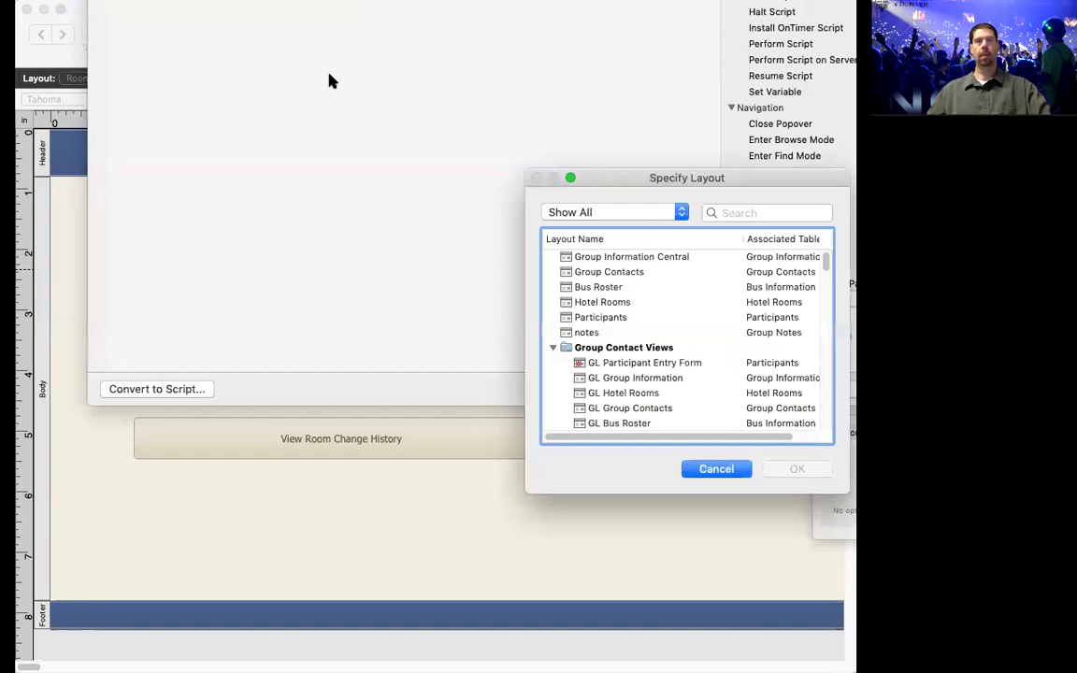
left_click(628, 260)
left_click(796, 469)
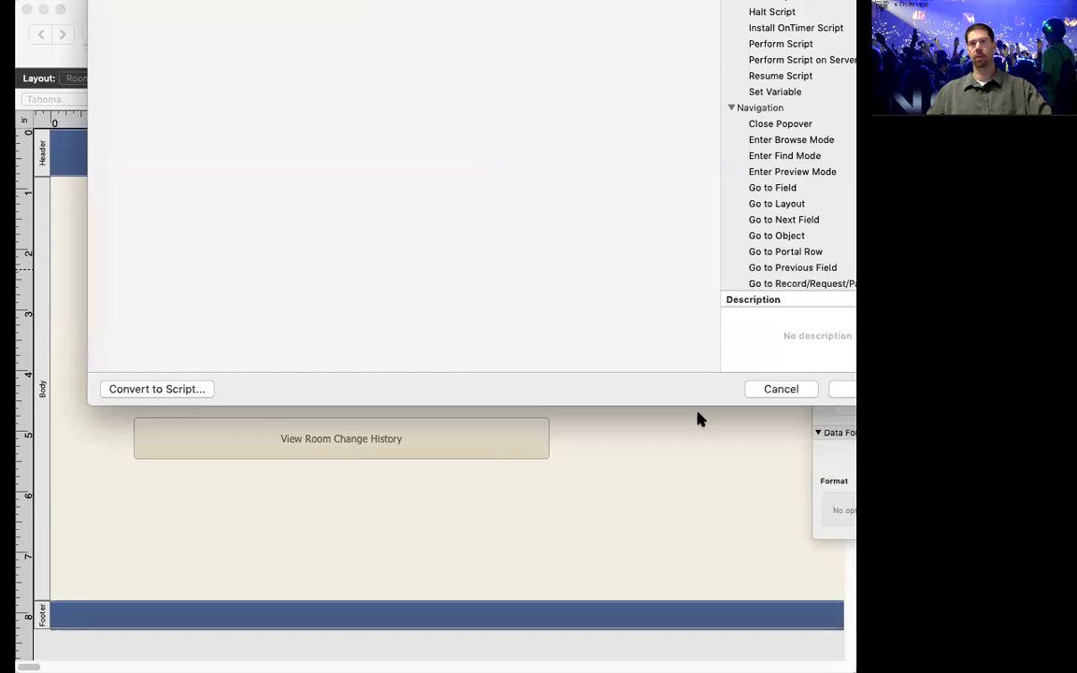
left_click(846, 389)
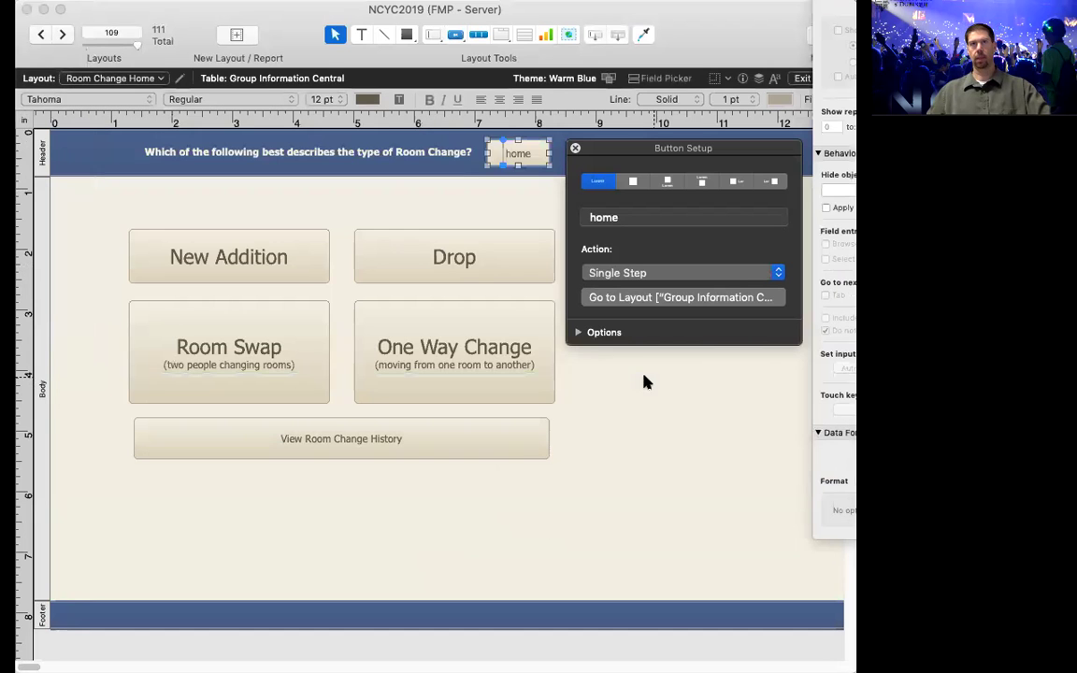
Close the button setup, return to Browse mode and test the new home button
left_click(575, 148)
key("super+b")
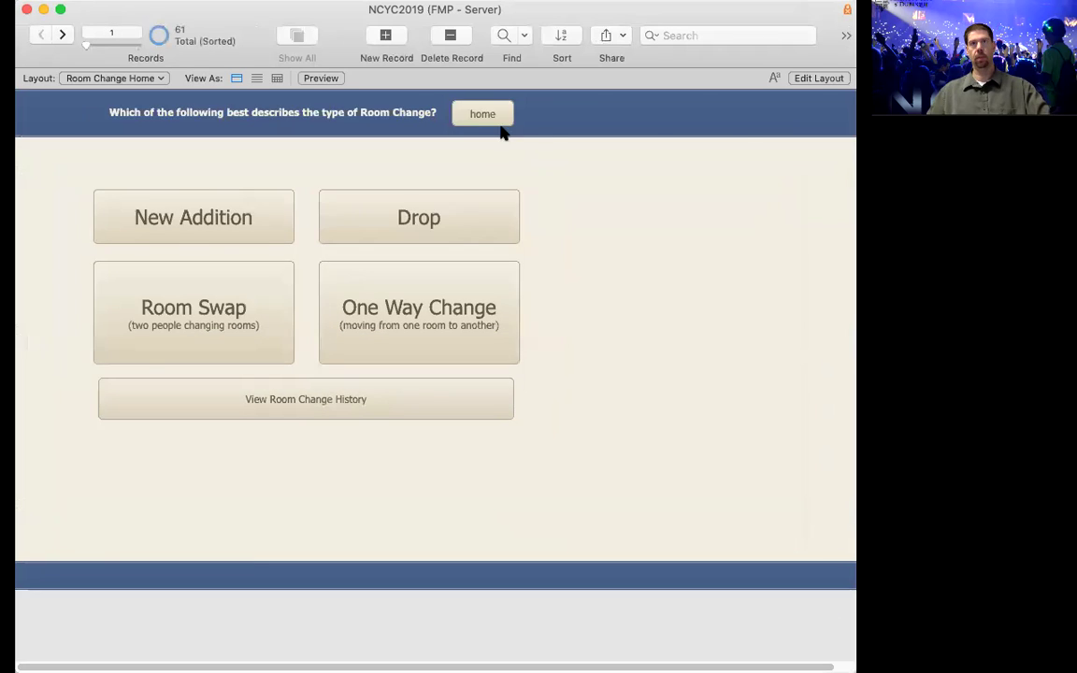
left_click(497, 126)
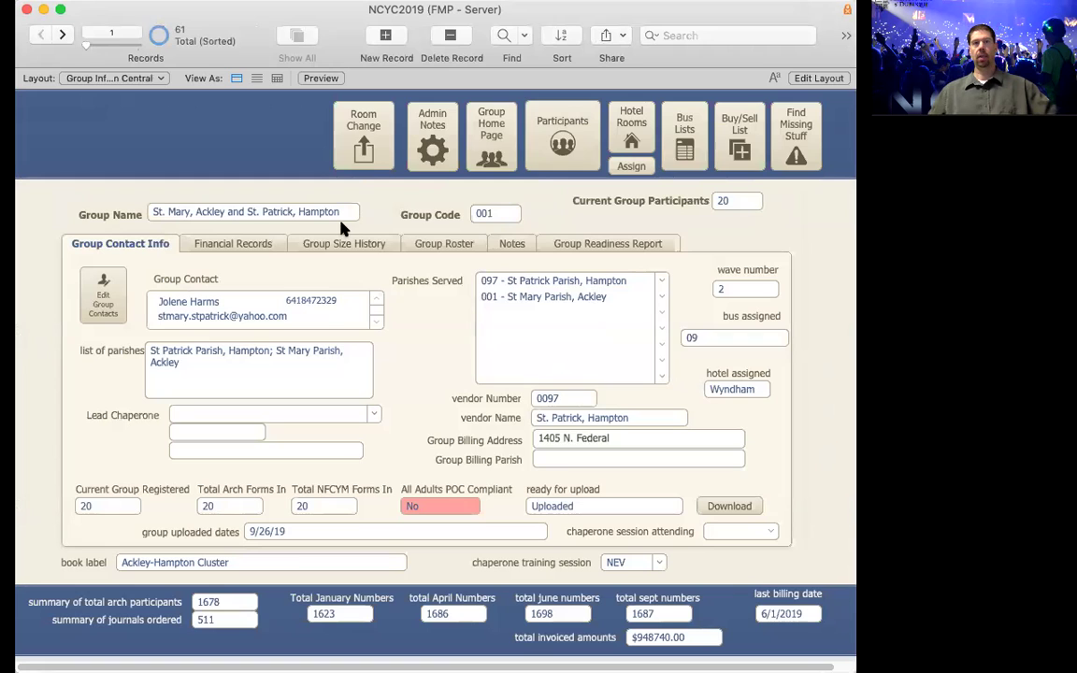
Find the hotel room record with room code w141
left_click(618, 126)
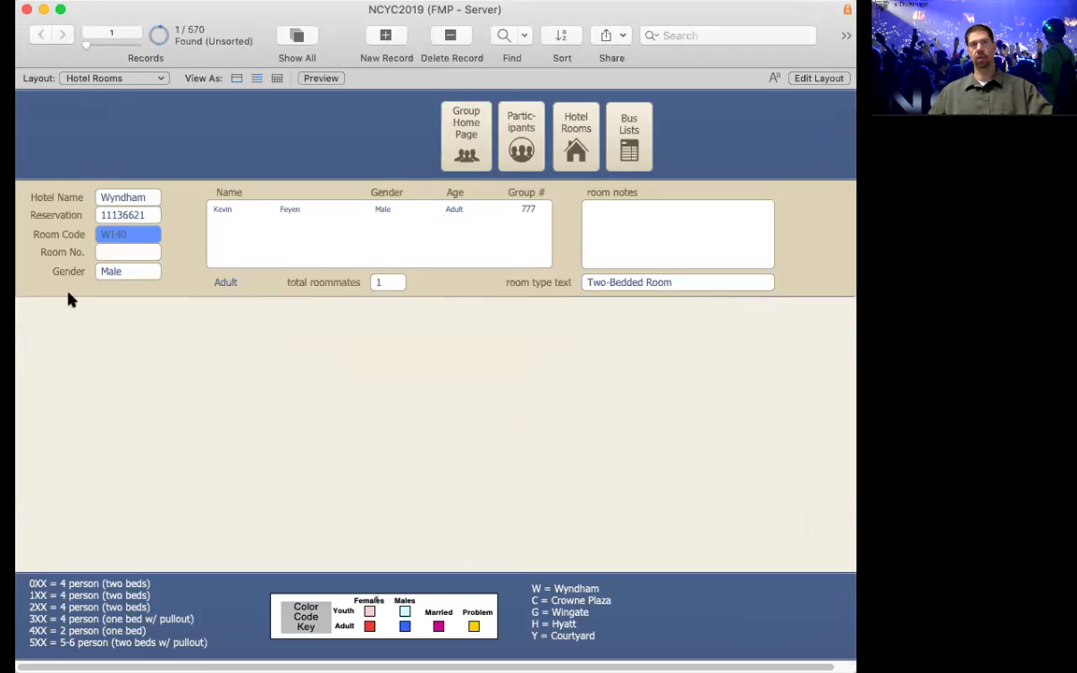
key("super+f")
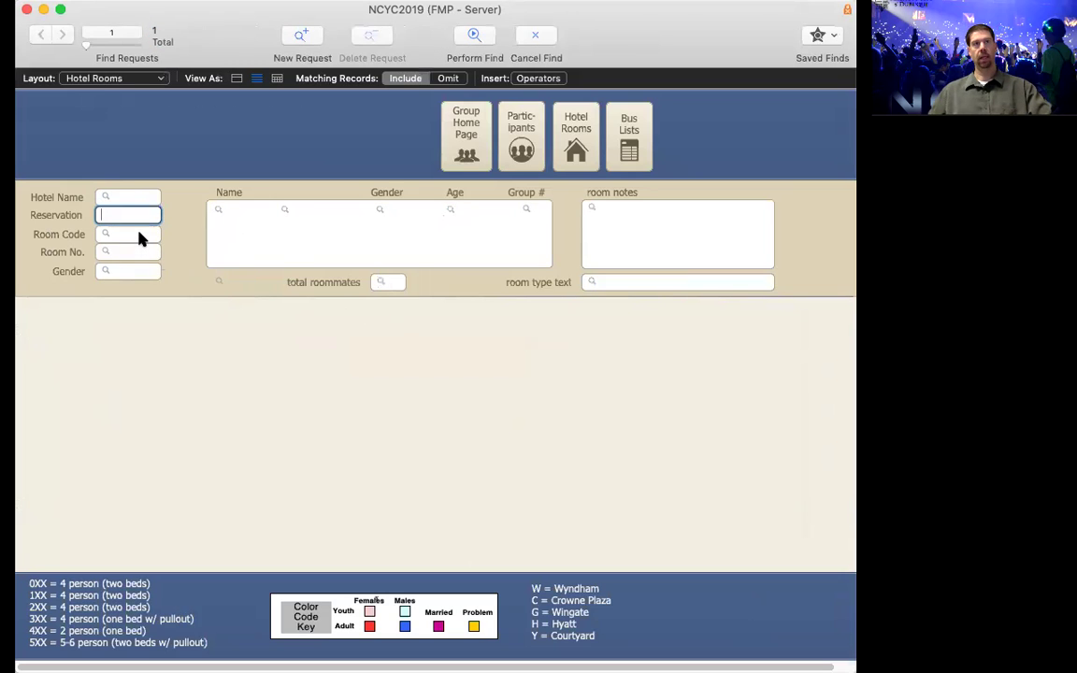
left_click(139, 236)
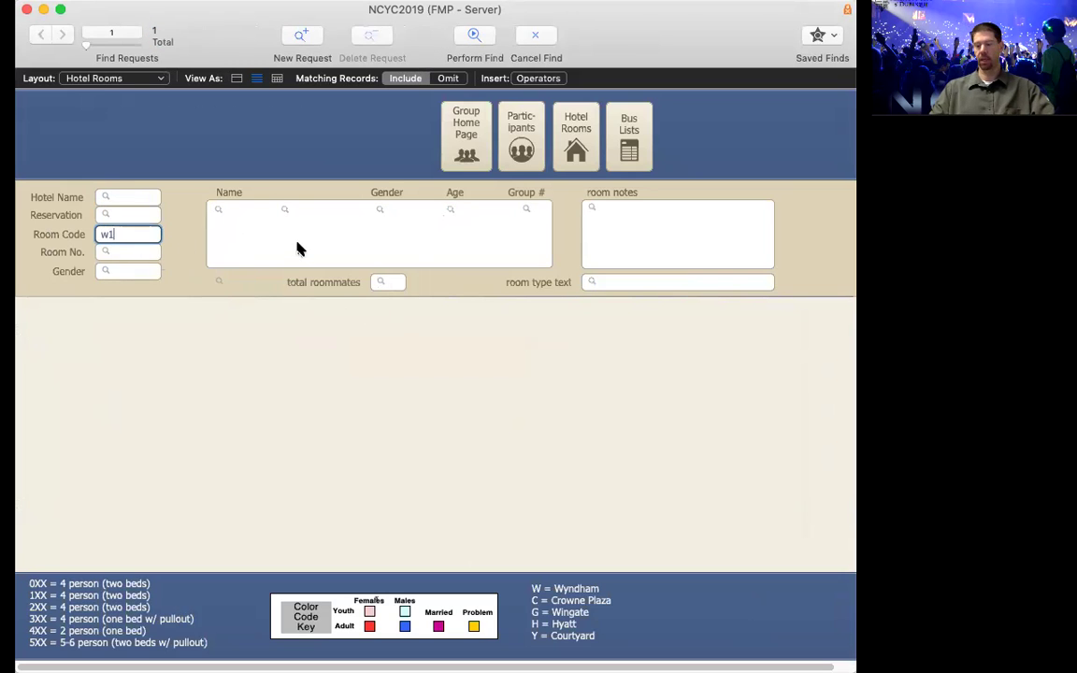
key("Return")
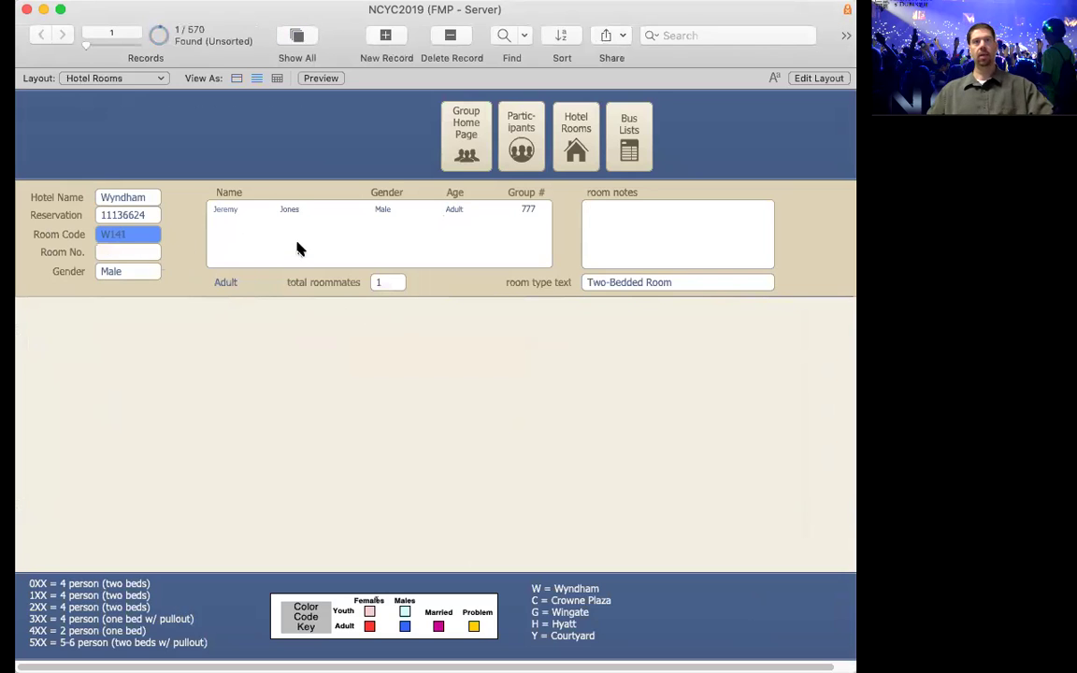
Extend the found set of hotel rooms with room code w140 to compare both rooms' occupants
key("super+f")
left_click(124, 235)
type("w")
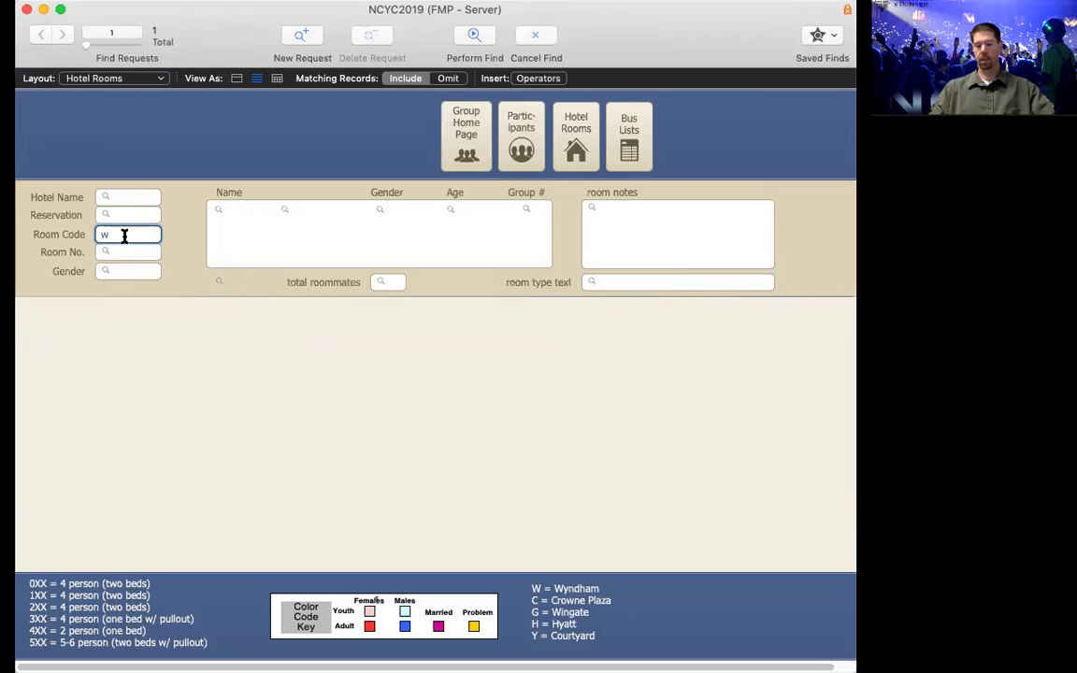
type("140")
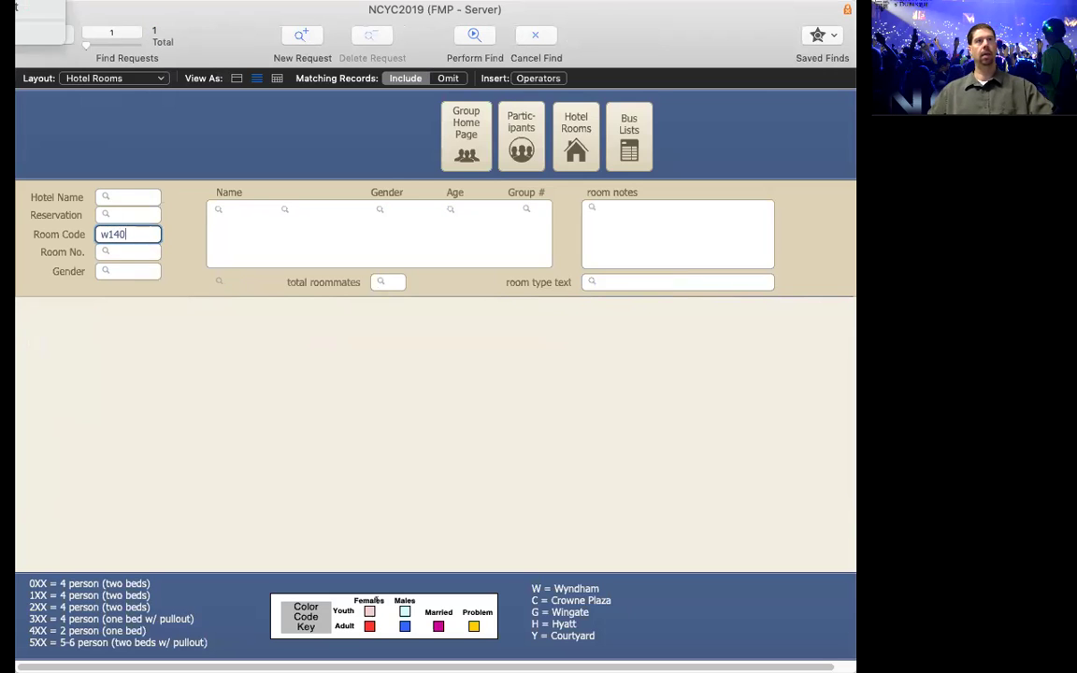
key("Return")
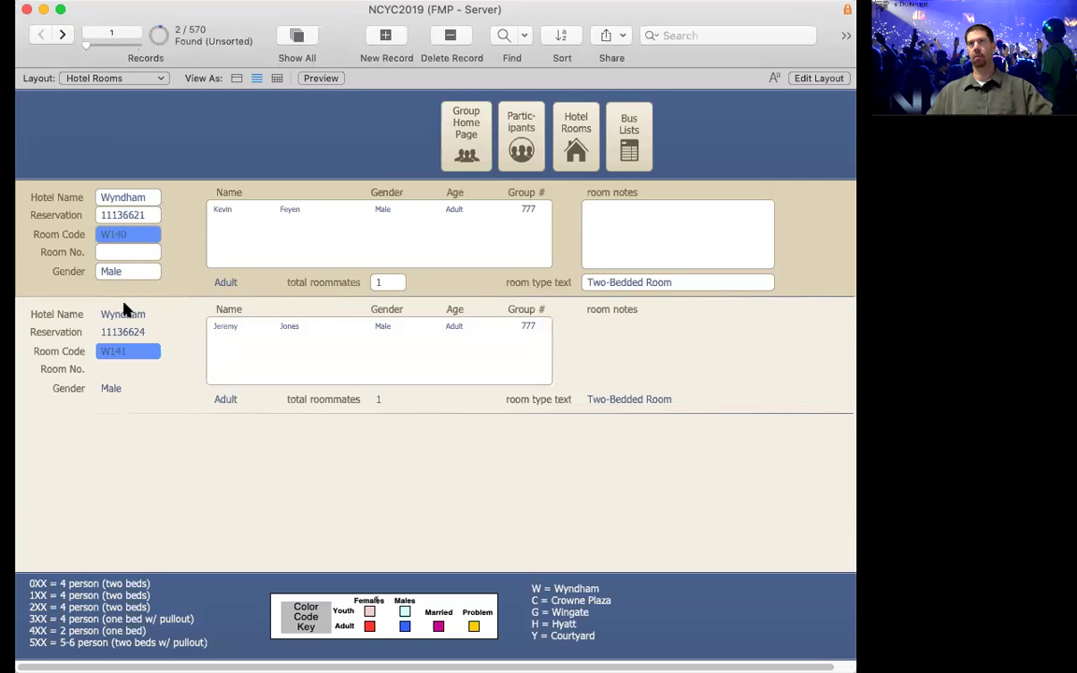
Start a room swap form and enter the first three letters of both participants' last names
left_click(474, 132)
left_click(363, 120)
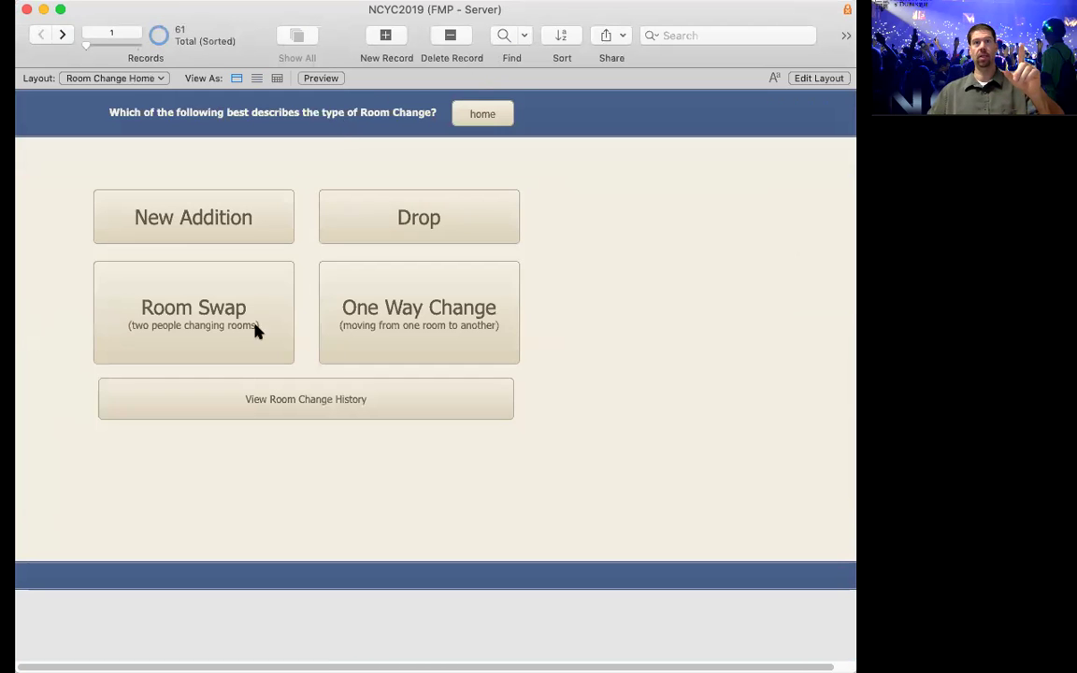
left_click(208, 334)
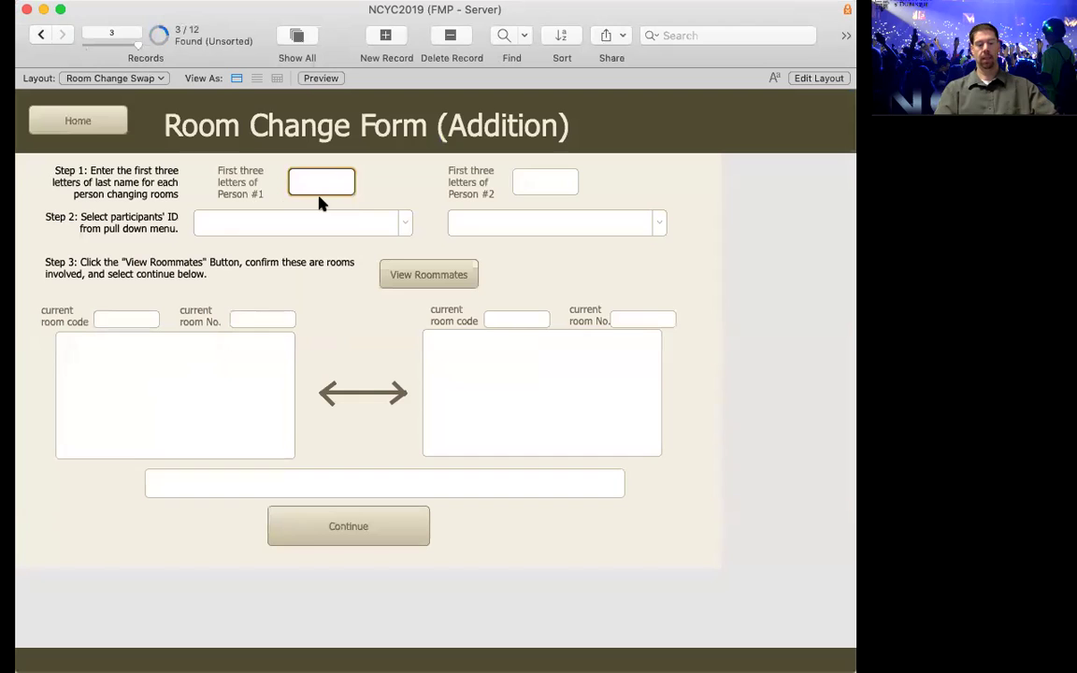
type("fey")
key("Tab")
type("jon")
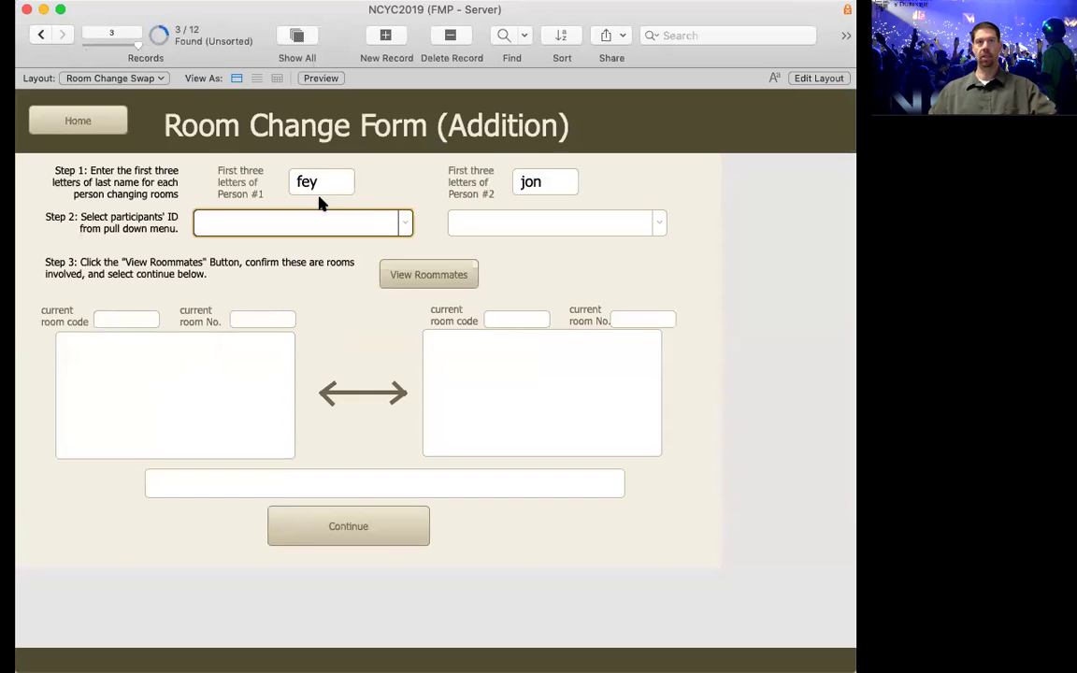
Choose the occupants of rooms w140 and w141 as the two participants, load their roommates and submit the swap
left_click(405, 222)
left_click(286, 251)
left_click(621, 225)
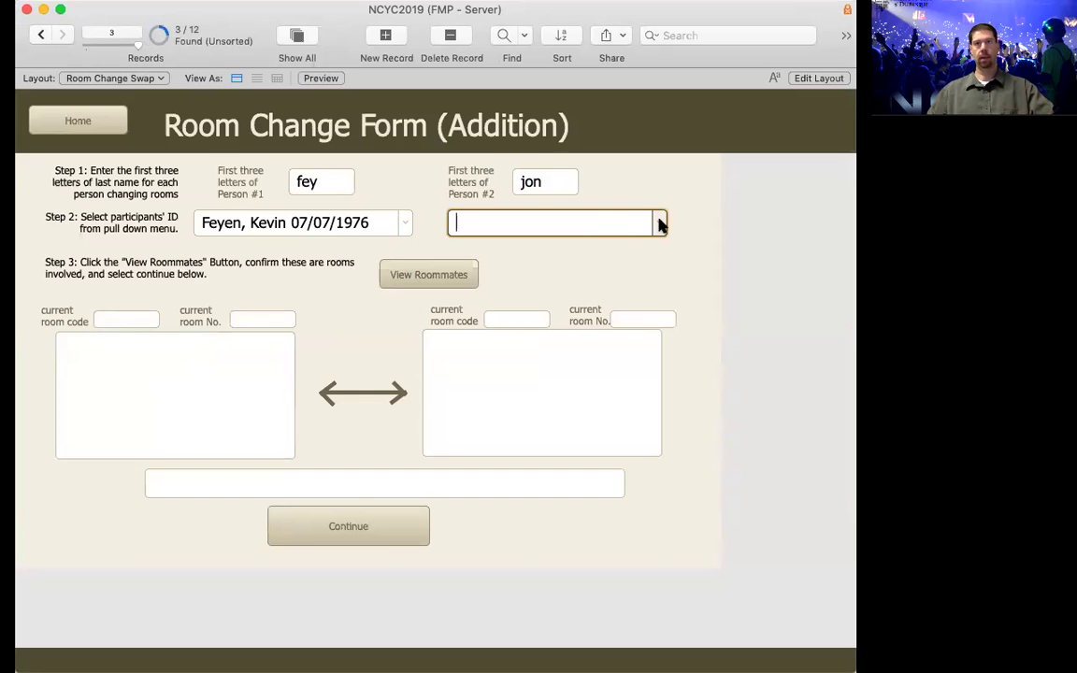
left_click(660, 224)
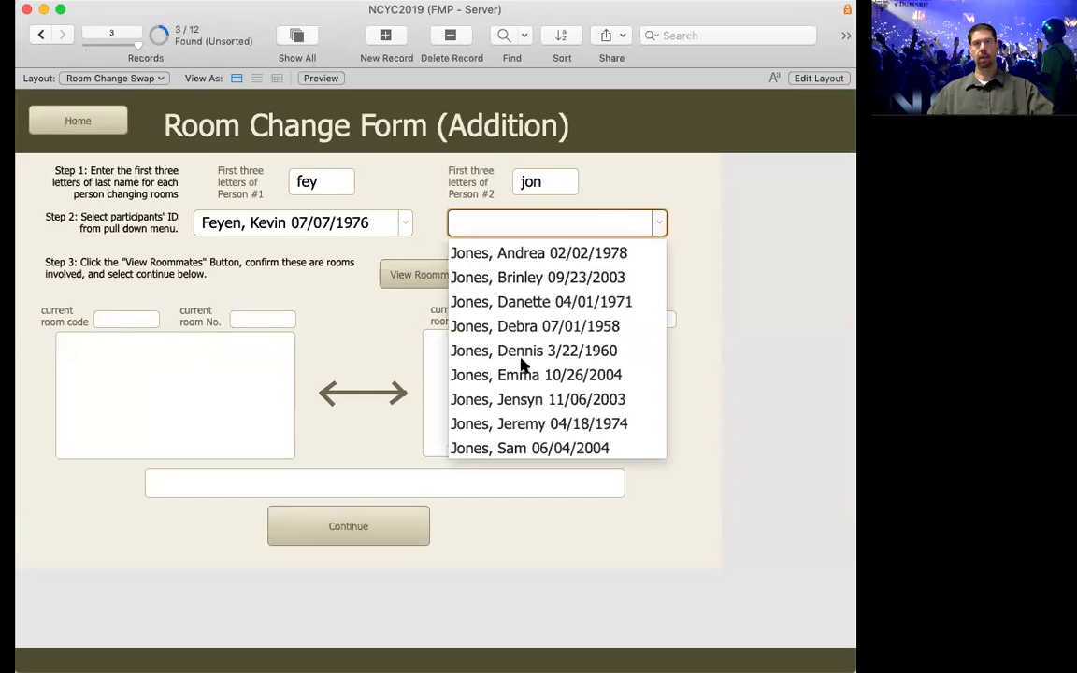
left_click(531, 423)
left_click(433, 275)
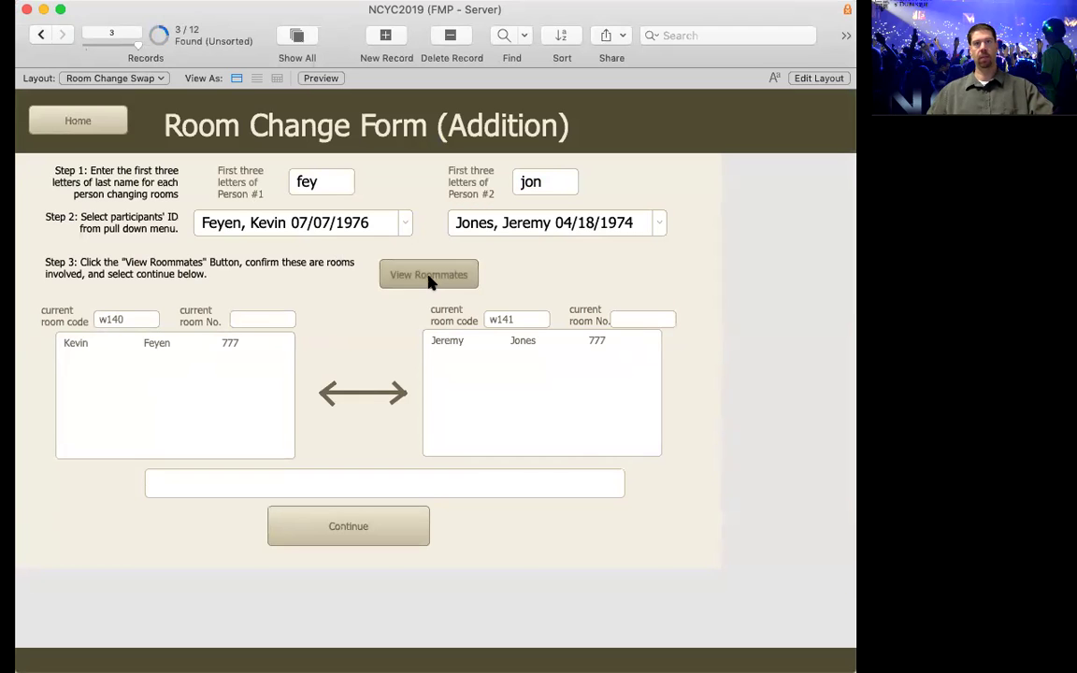
left_click(335, 533)
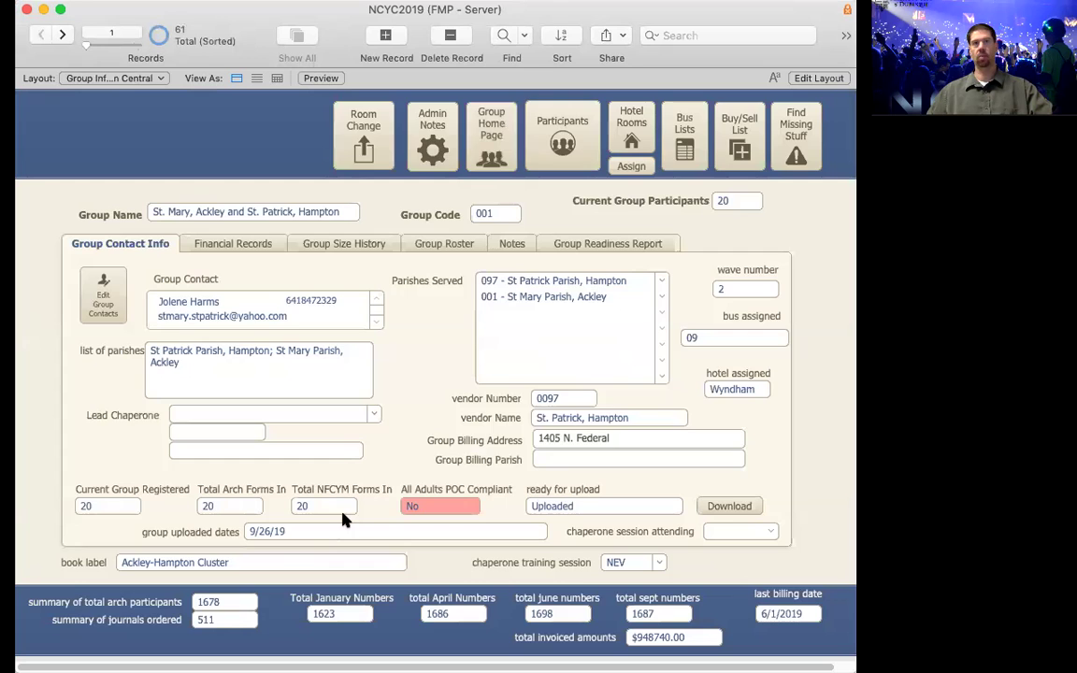
Review the room change history with all records shown, then return to the group home page
left_click(372, 150)
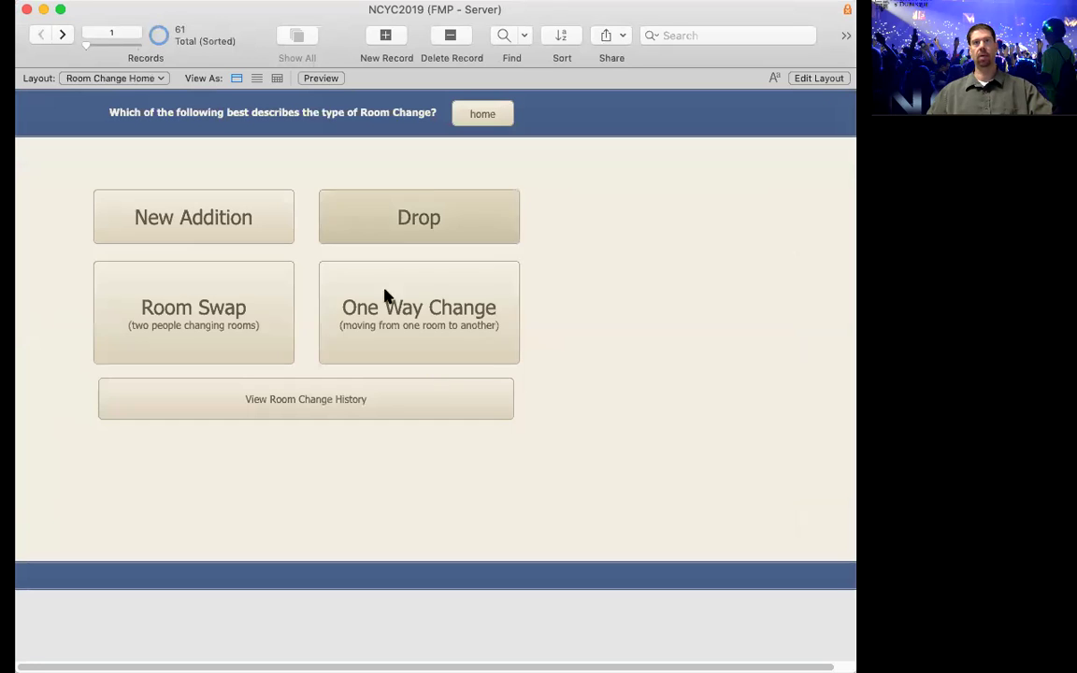
left_click(289, 412)
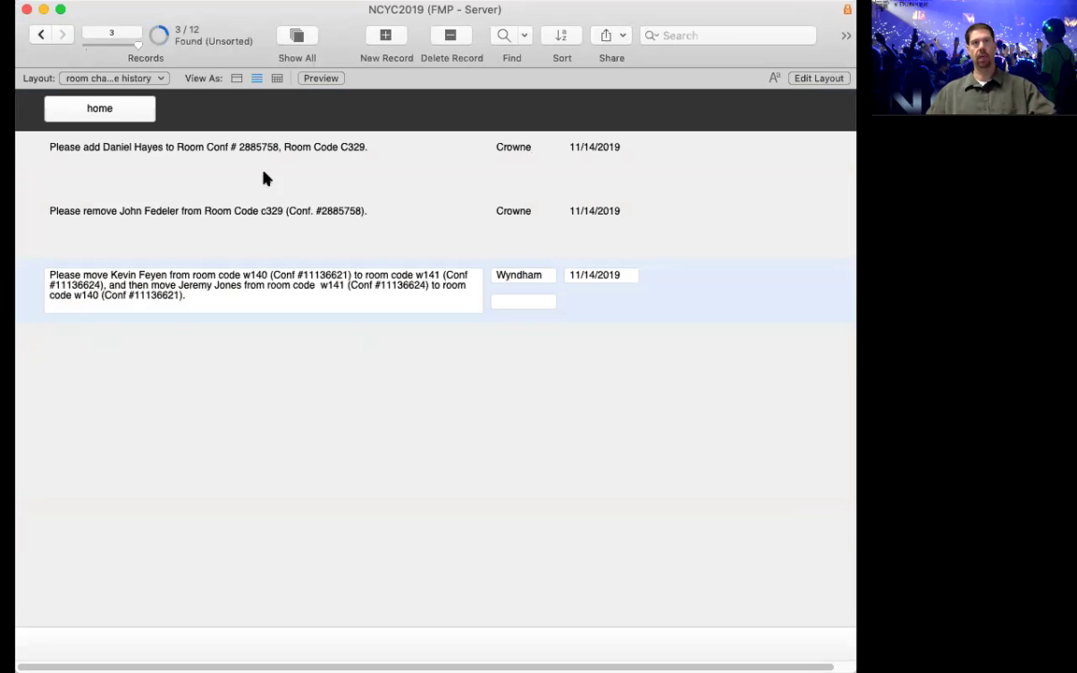
key("super+j")
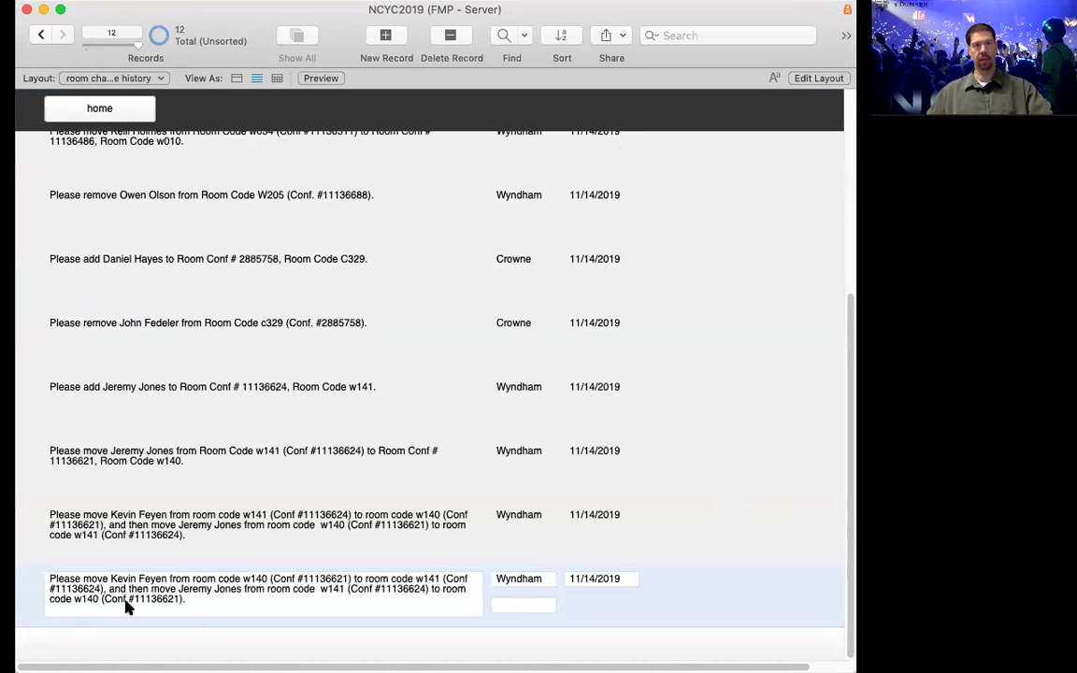
left_click(92, 108)
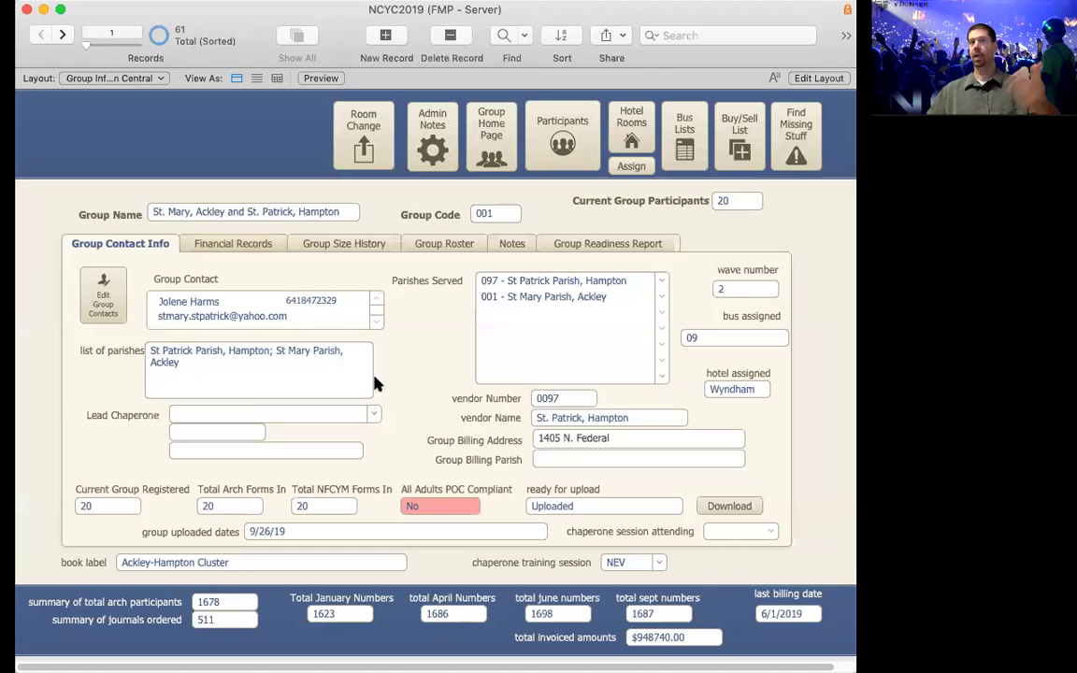